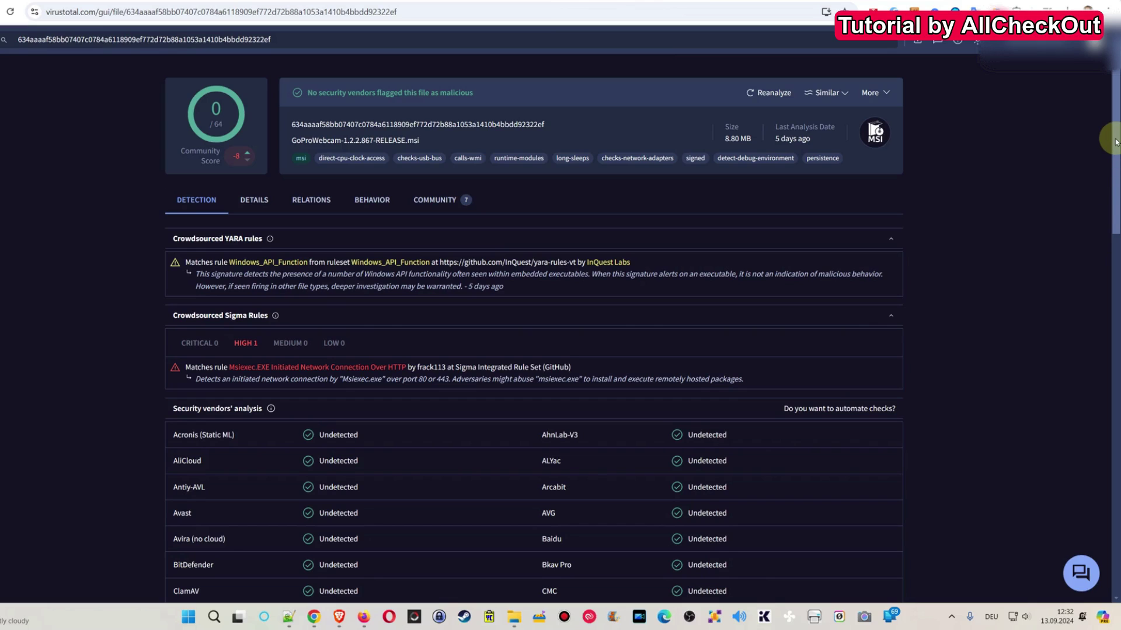
# Scroll through the rest of the VirusTotal report for the GoPro Webcam installer
pyautogui.moveTo(1115, 142)
pyautogui.mouseDown()
pyautogui.moveTo(1115, 451)
pyautogui.moveTo(1113, 133)
pyautogui.mouseUp()
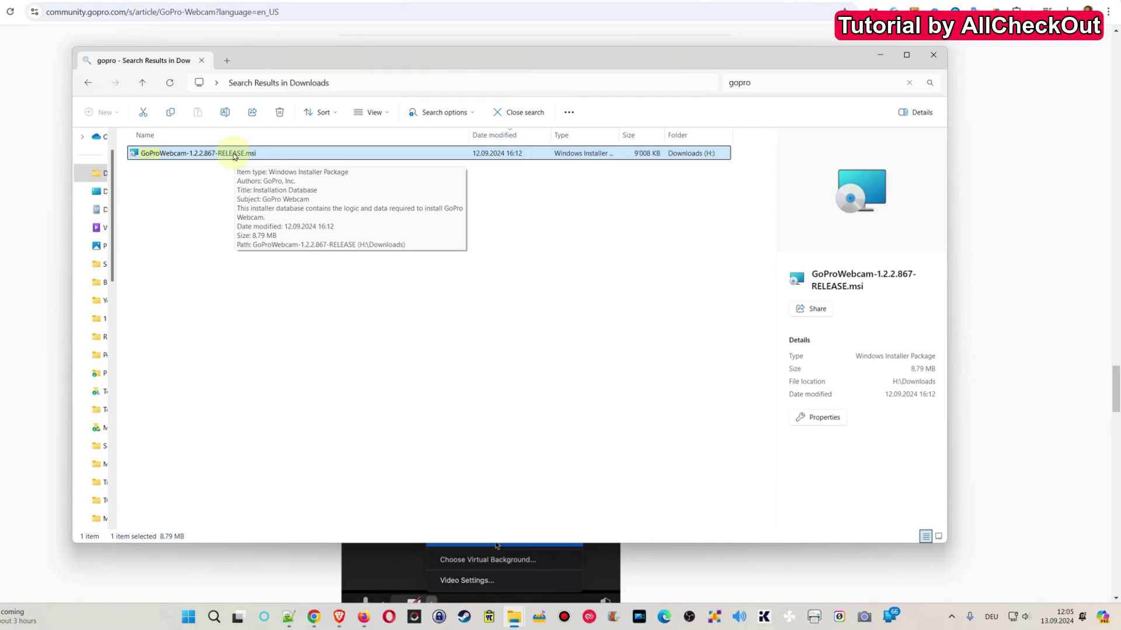
# Run GoProWebcam-1.2.2.867-RELEASE.msi, pass the welcome page and accept the license agreement
pyautogui.doubleClick(234, 154)
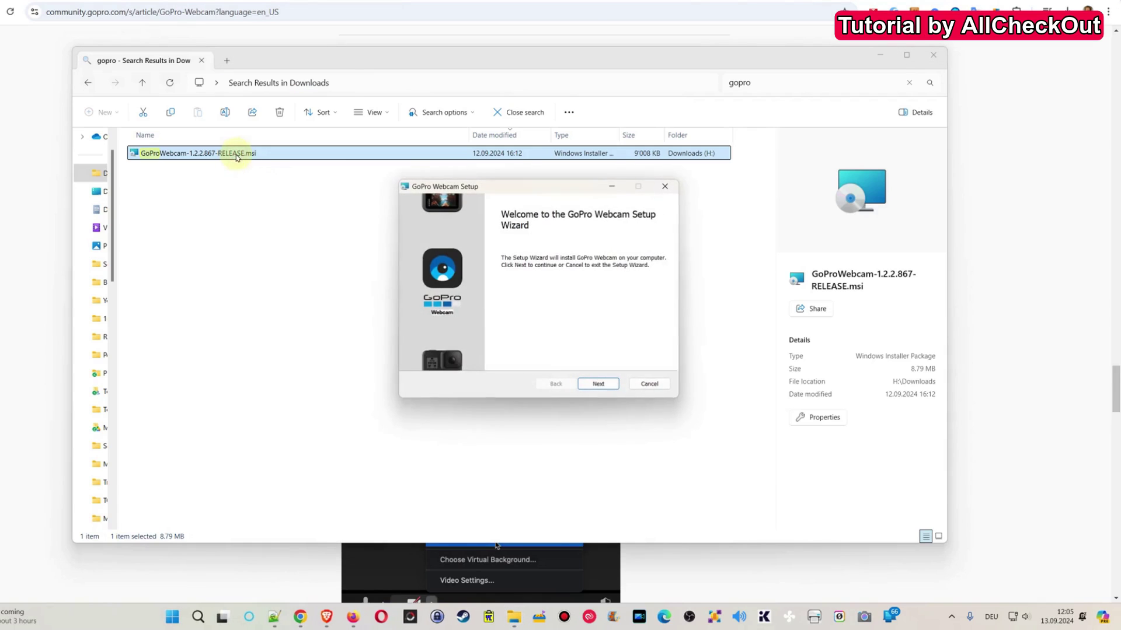
pyautogui.click(543, 186)
pyautogui.moveTo(529, 189); pyautogui.dragTo(484, 182)
pyautogui.click(542, 380)
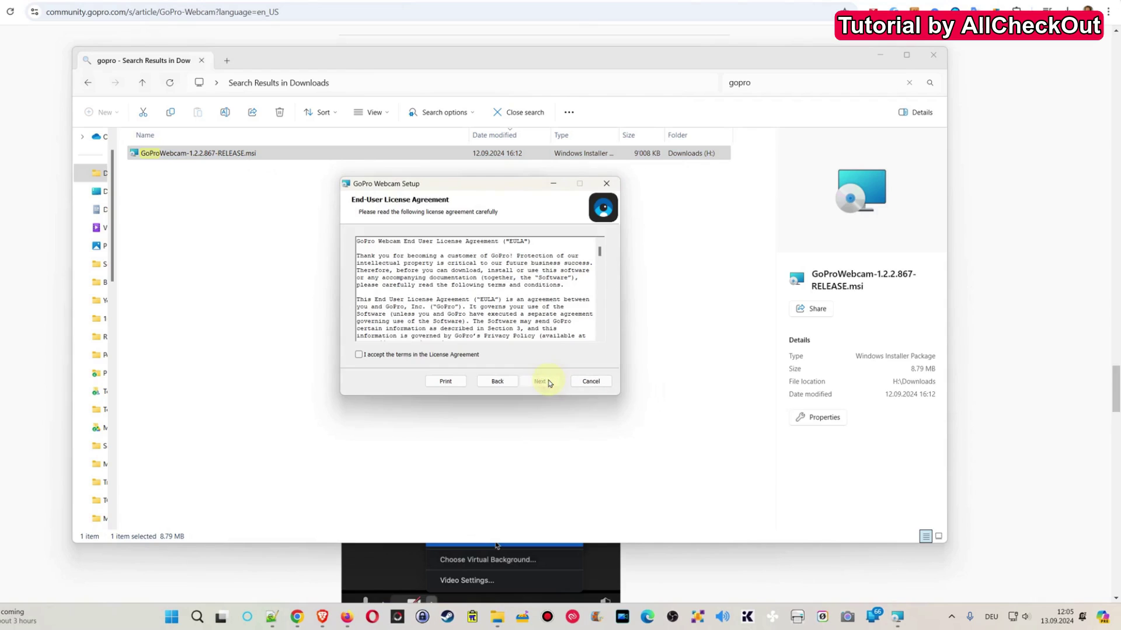
pyautogui.click(359, 355)
# Install GoPro Webcam and finish the setup wizard
pyautogui.moveTo(600, 251)
pyautogui.mouseDown()
pyautogui.moveTo(600, 335)
pyautogui.moveTo(600, 245)
pyautogui.mouseUp()
pyautogui.click(538, 383)
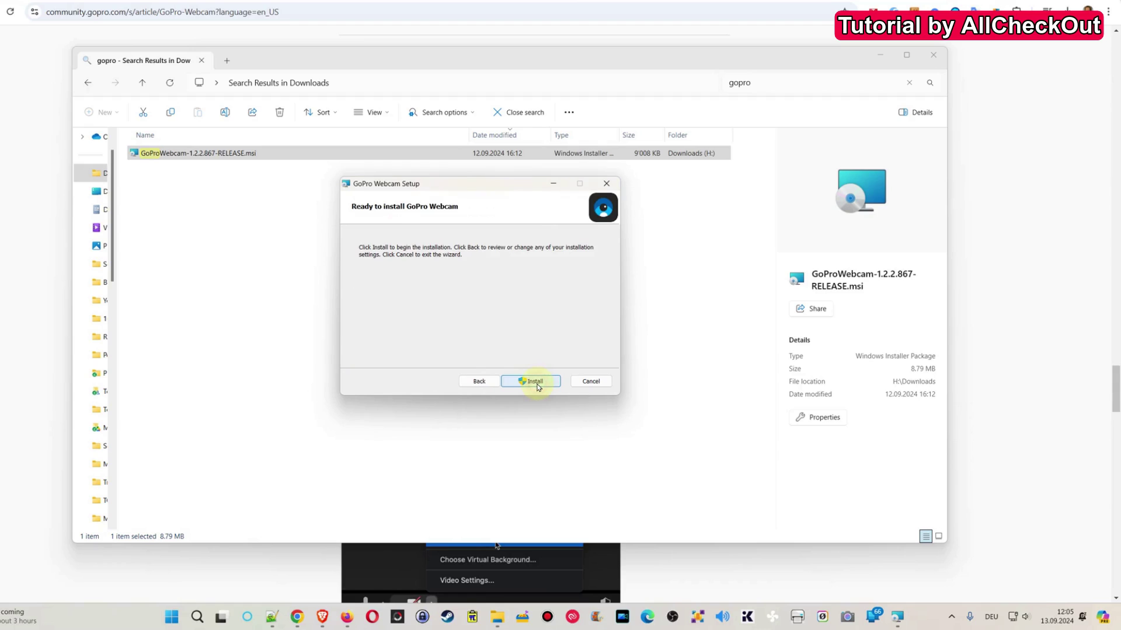
pyautogui.click(535, 382)
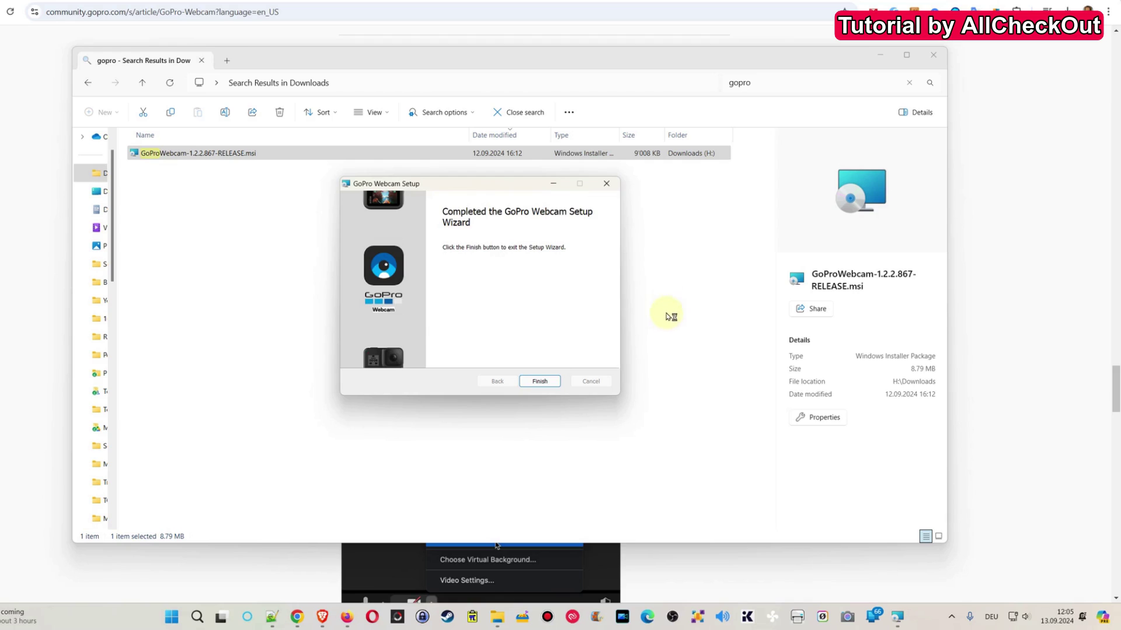
pyautogui.click(538, 381)
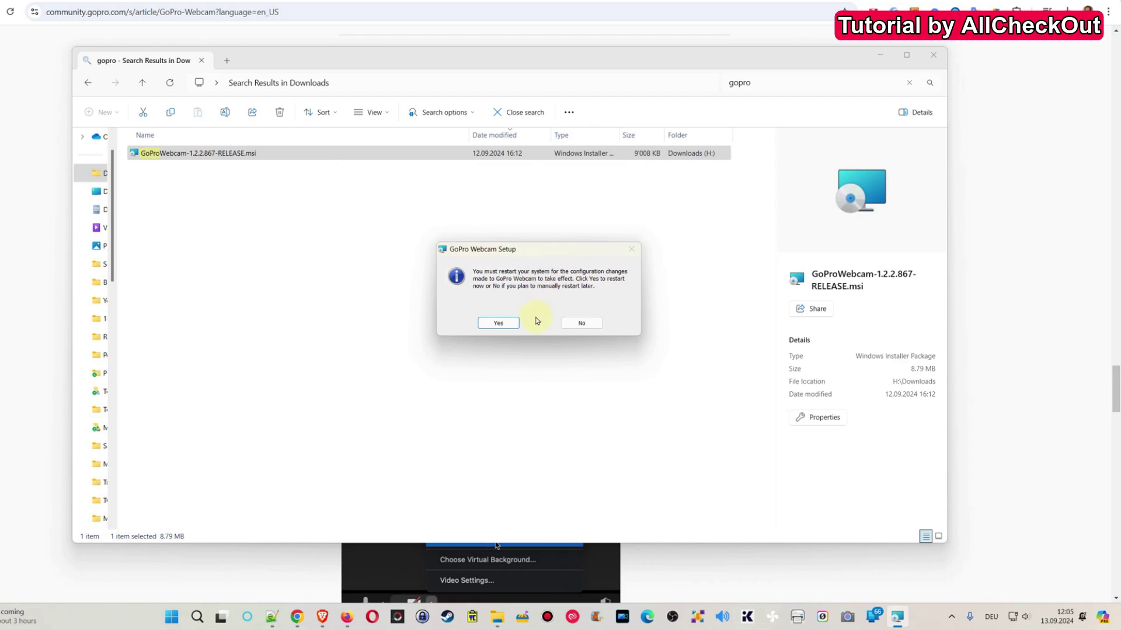
pyautogui.click(499, 326)
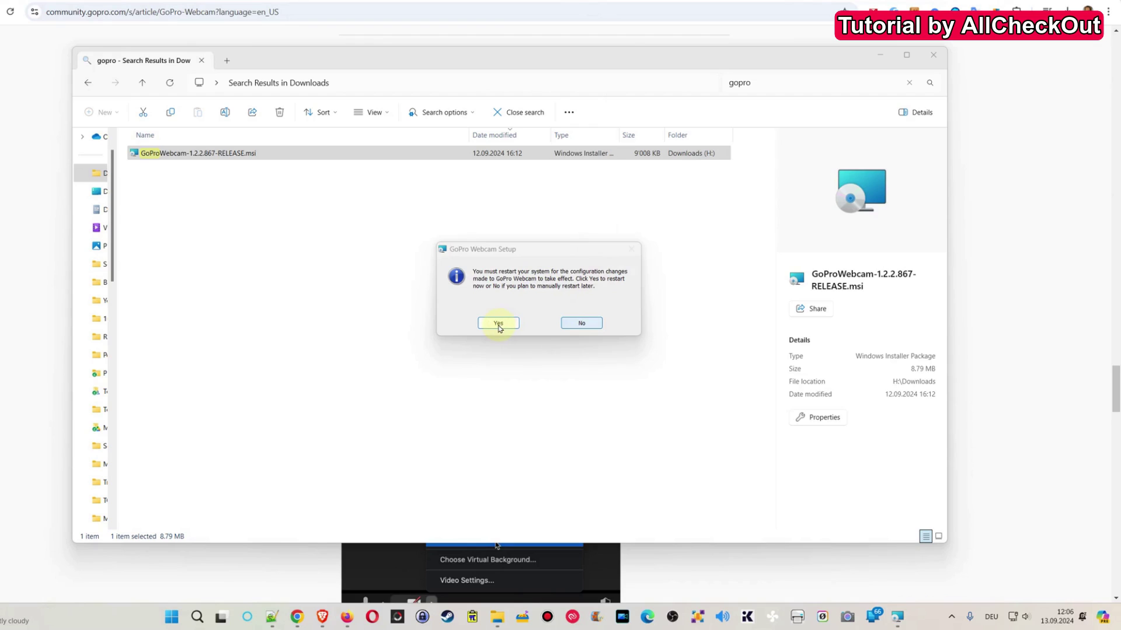
# Decline the restart, then search Start for 'gopro' to find GoPro Webcam
pyautogui.click(589, 325)
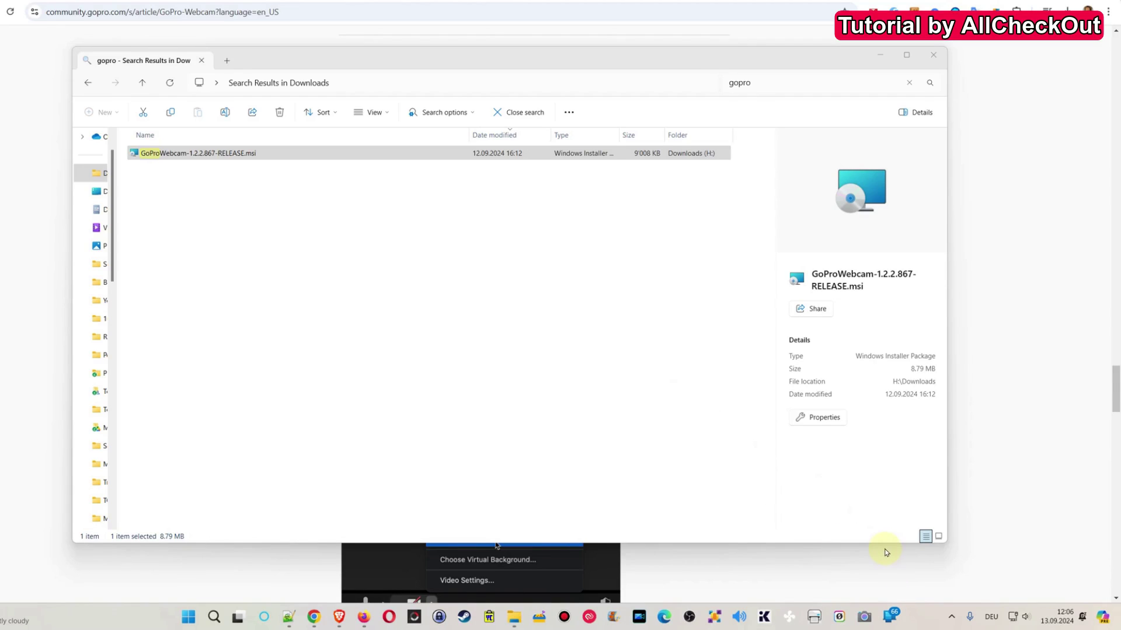
pyautogui.press('super')
pyautogui.write('gopro')
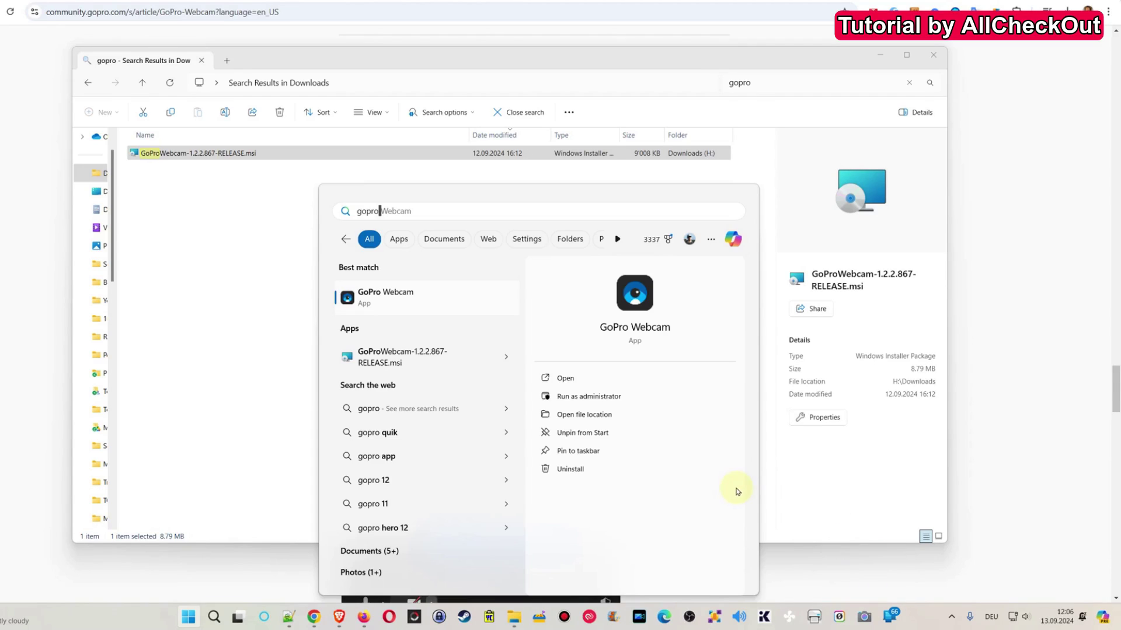
# Launch GoPro Webcam, close the Downloads search window and reveal the hidden tray icons
pyautogui.click(451, 301)
pyautogui.click(933, 55)
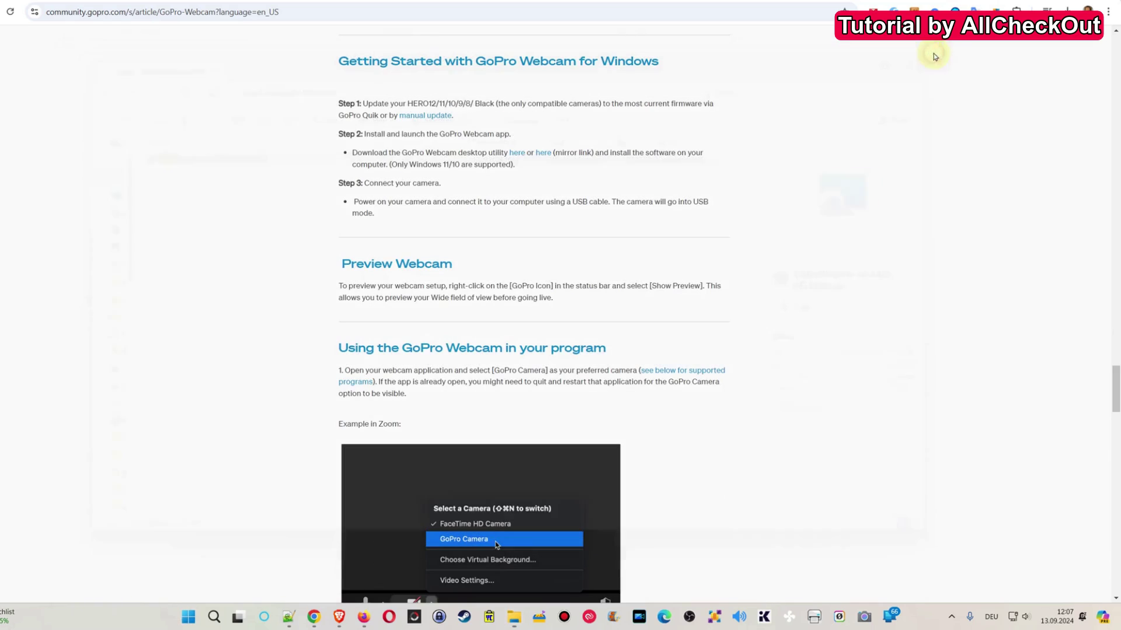
pyautogui.click(951, 617)
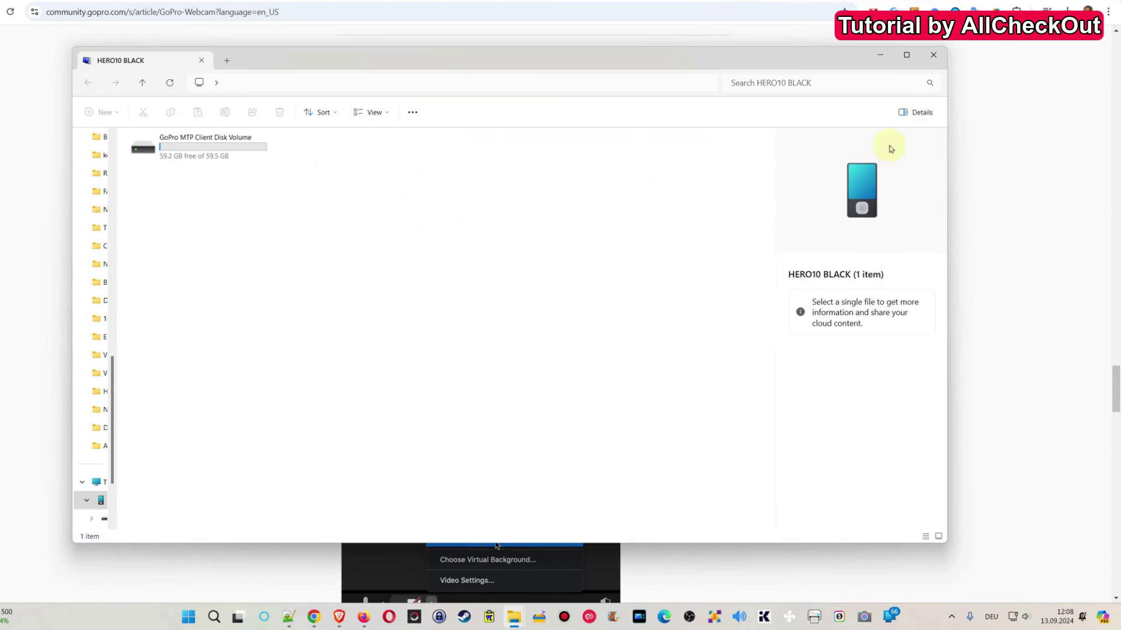
# Close the HERO10 BLACK Explorer window and reveal the hidden tray icons
pyautogui.click(934, 56)
pyautogui.click(952, 617)
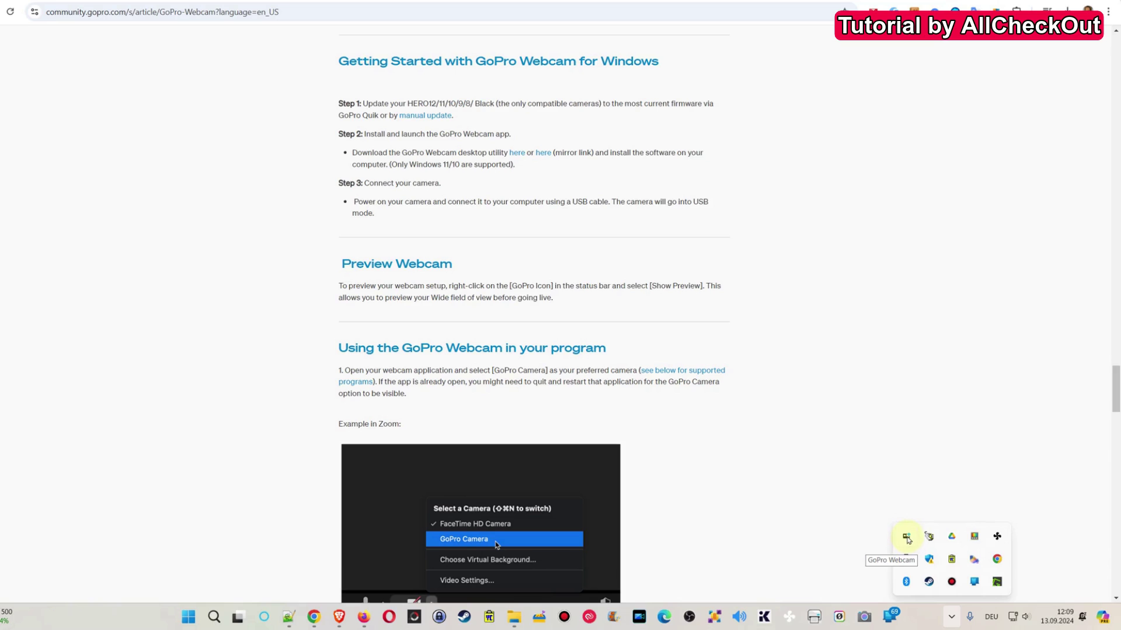
# Open GoPro Webcam's Preview from its tray icon, move it aside, and close the Camera app error
pyautogui.rightClick(907, 539)
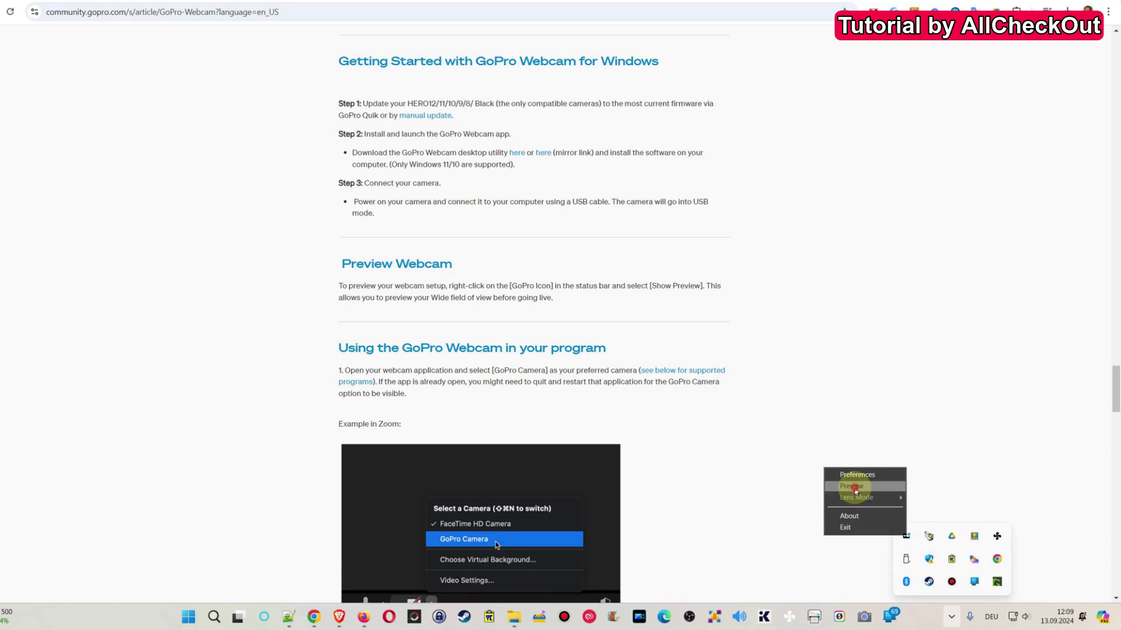
pyautogui.click(854, 487)
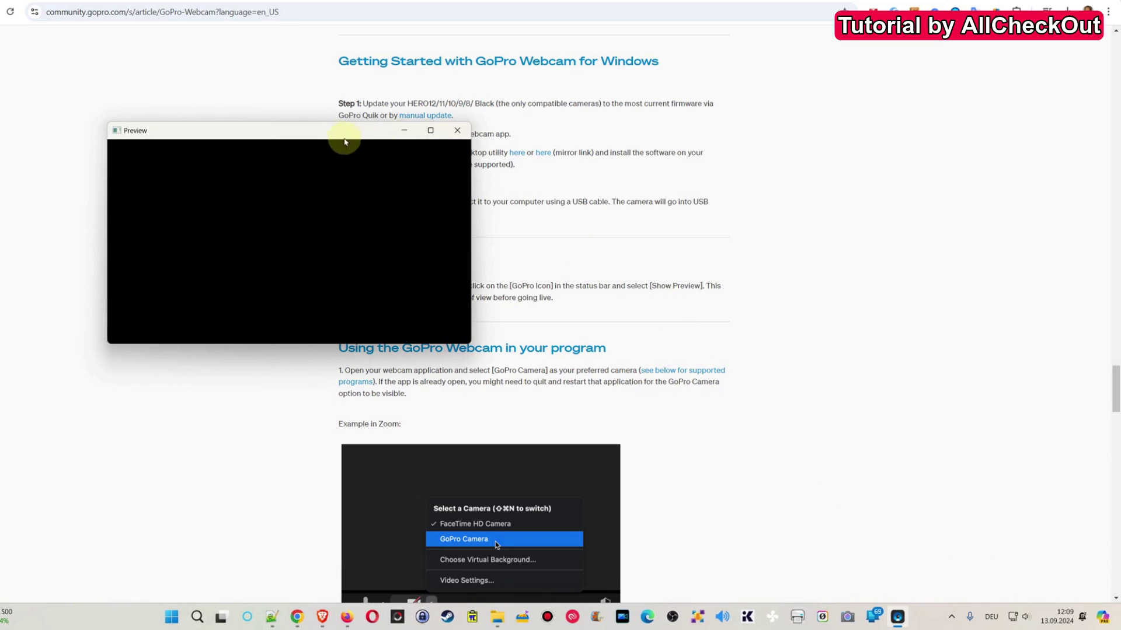
pyautogui.moveTo(342, 131); pyautogui.dragTo(539, 179)
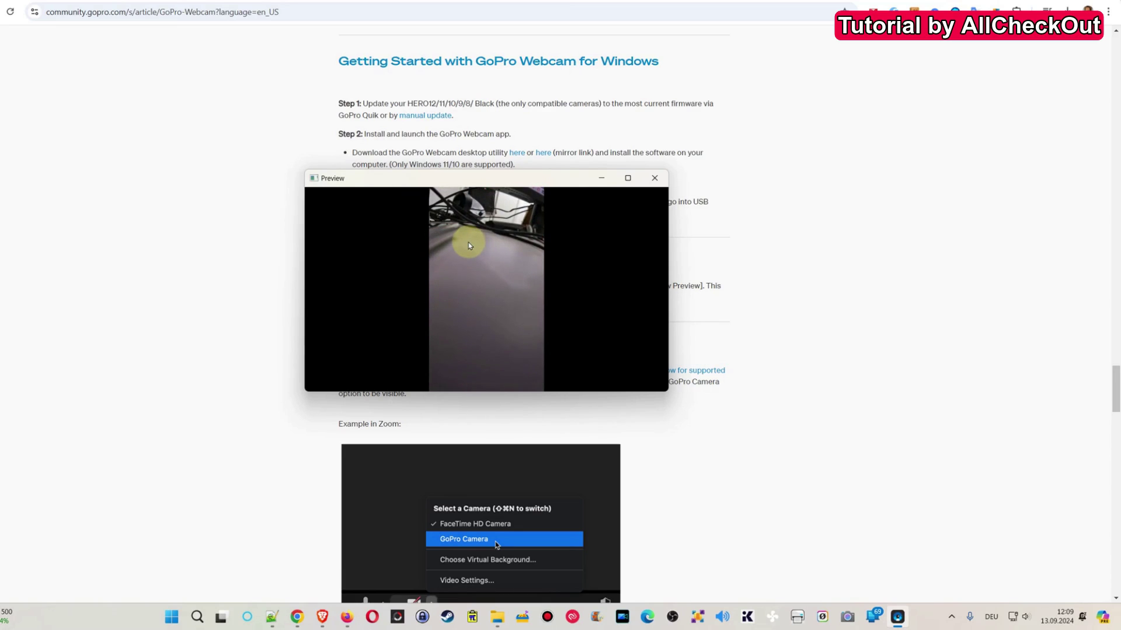
pyautogui.moveTo(553, 181); pyautogui.dragTo(806, 195)
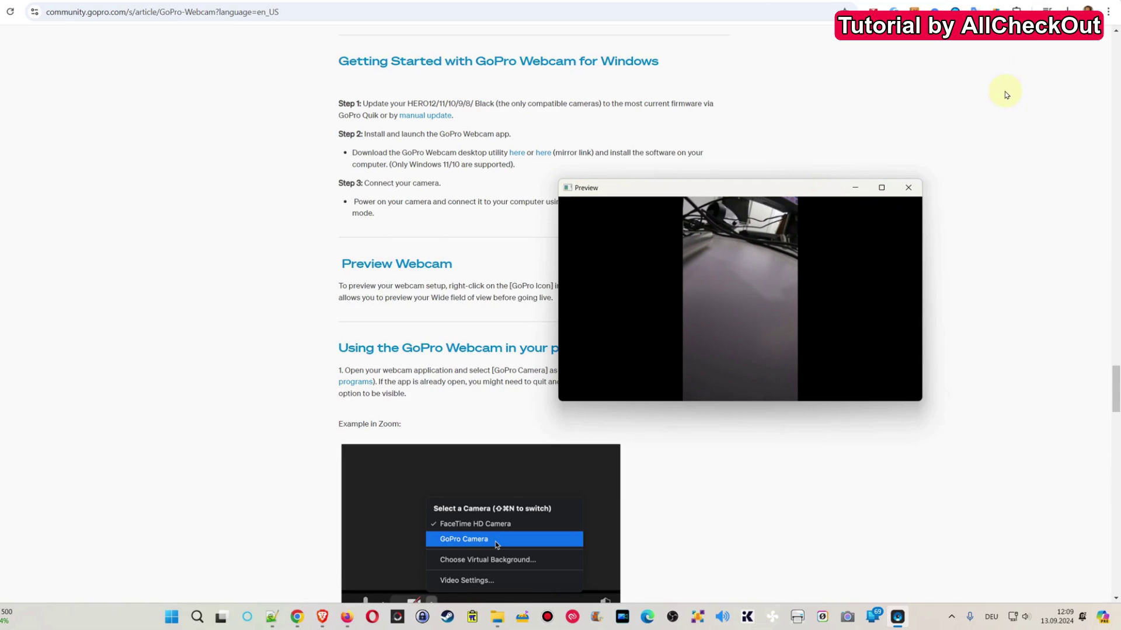
pyautogui.moveTo(842, 186); pyautogui.dragTo(801, 182)
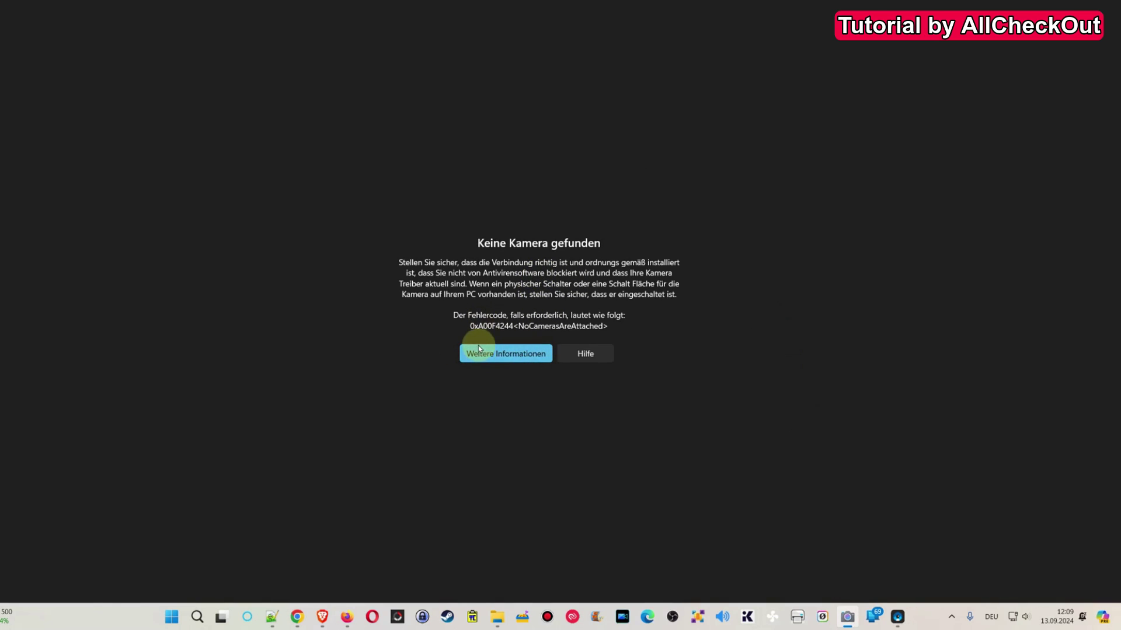
pyautogui.click(1105, 5)
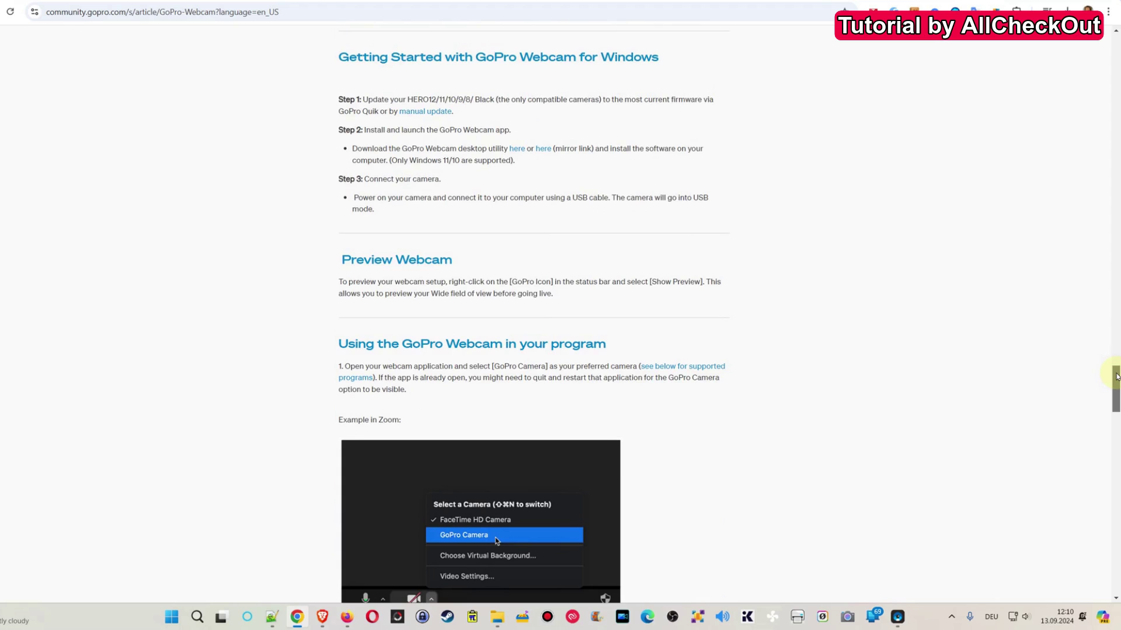
# Scroll the article down to the list of supported tools and select it
pyautogui.moveTo(1116, 376); pyautogui.dragTo(1116, 462)
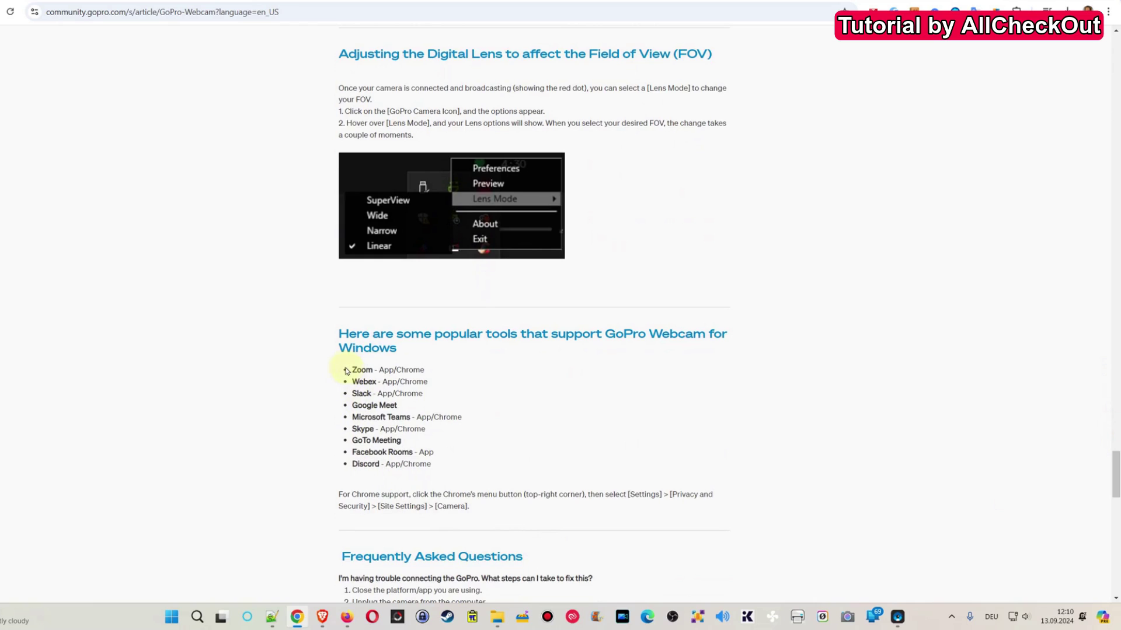
pyautogui.moveTo(344, 370); pyautogui.dragTo(465, 465)
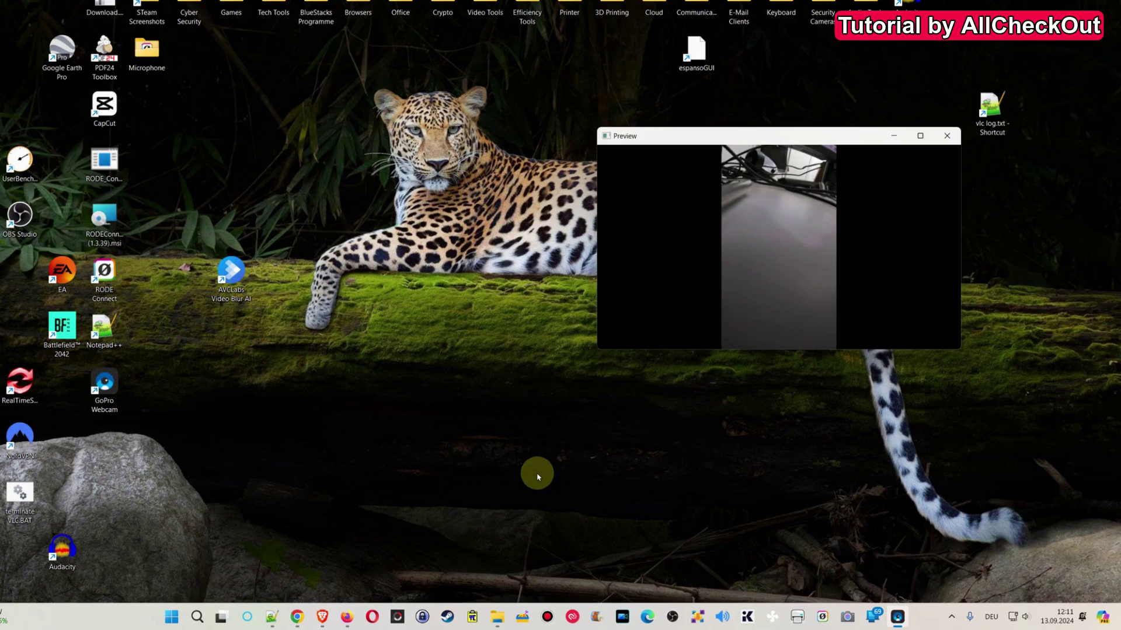
# Search Start for 'obs', launch OBS Studio (64bit) and move its window up
pyautogui.press('super')
pyautogui.write('obs')
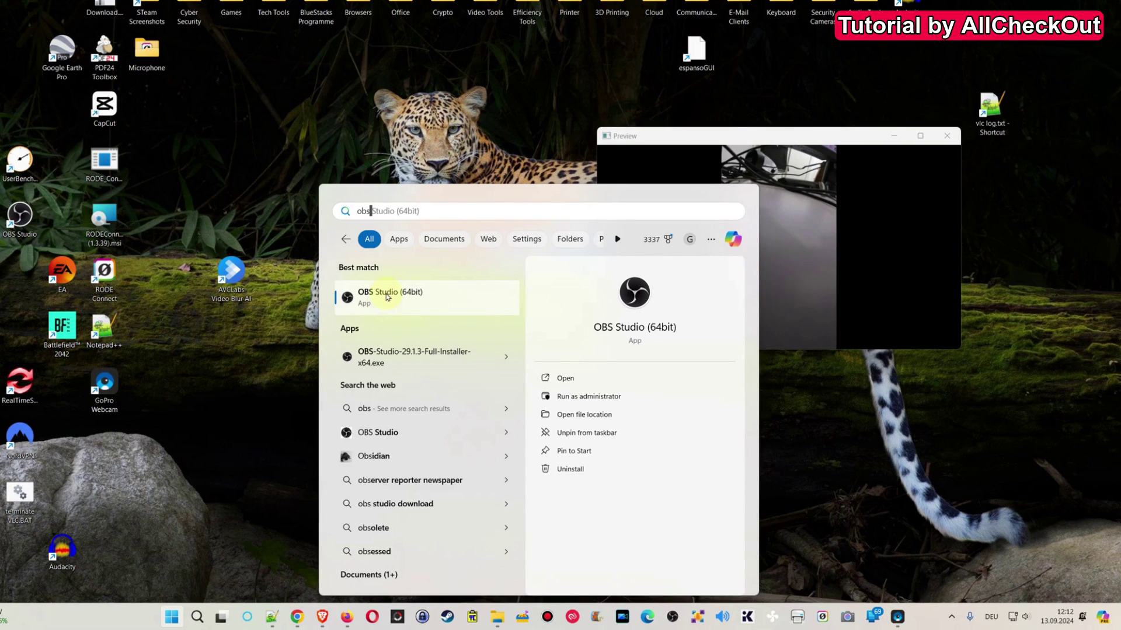
pyautogui.click(387, 297)
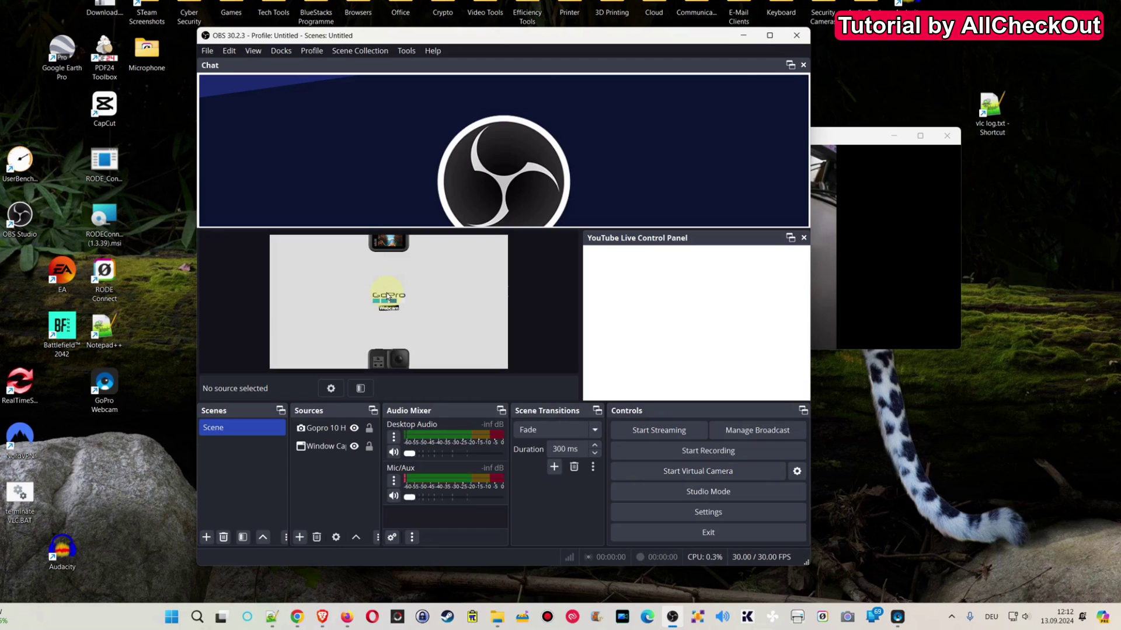
pyautogui.moveTo(497, 37); pyautogui.dragTo(493, 22)
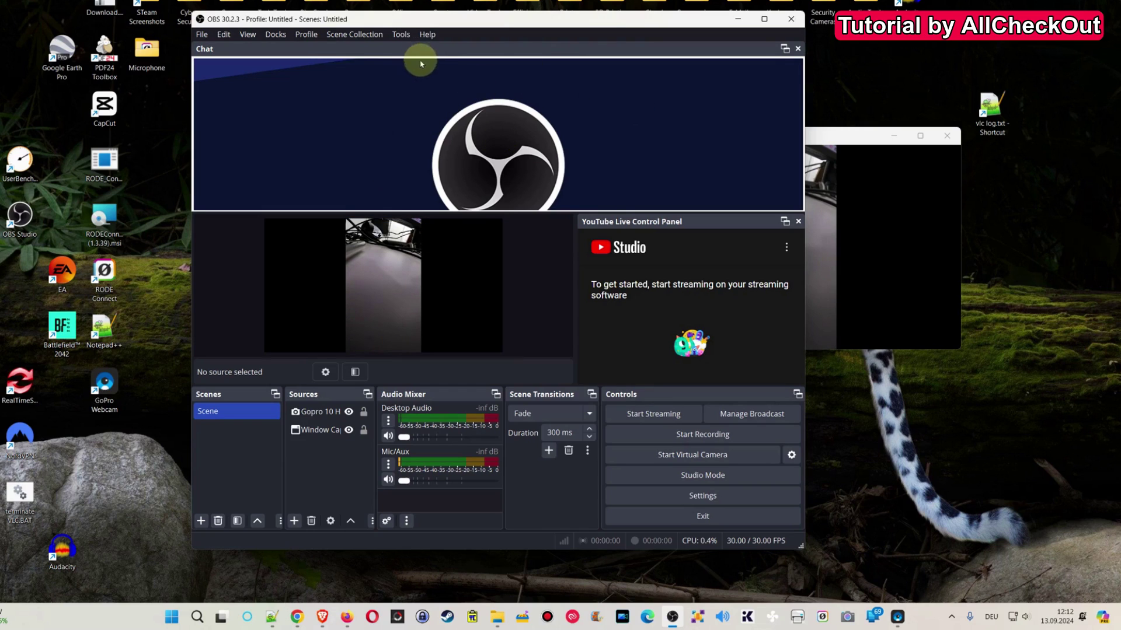
# Back in the GoPro article, select the first FAQ troubleshooting answer, then minimise Chrome
pyautogui.click(298, 617)
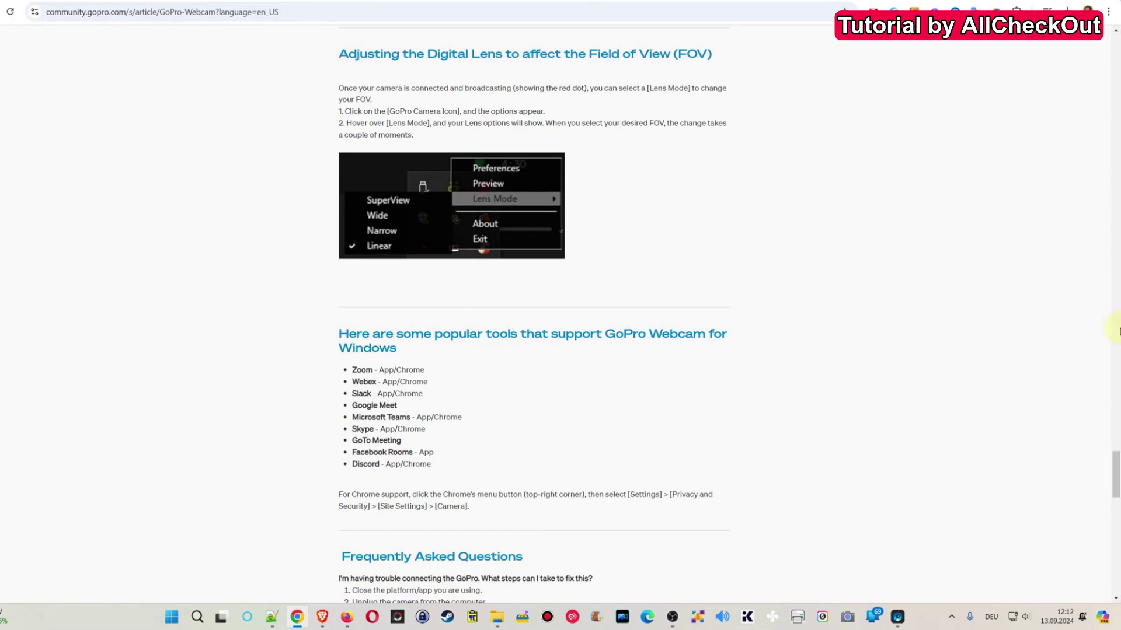
pyautogui.scroll(-3, 1116, 443)
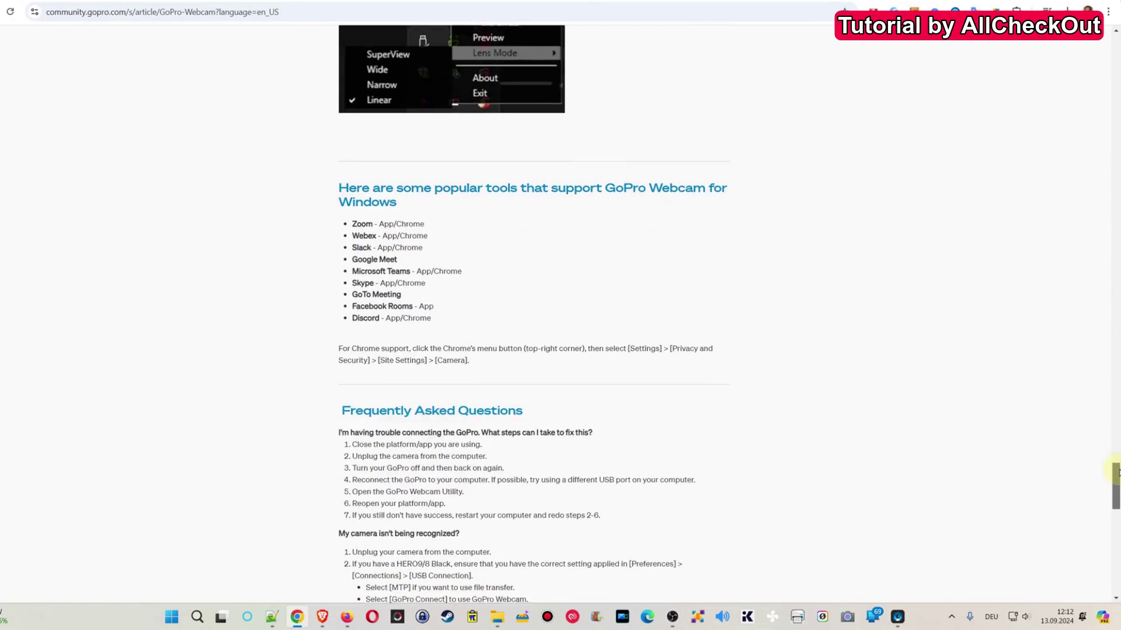
pyautogui.moveTo(1117, 474); pyautogui.dragTo(1117, 492)
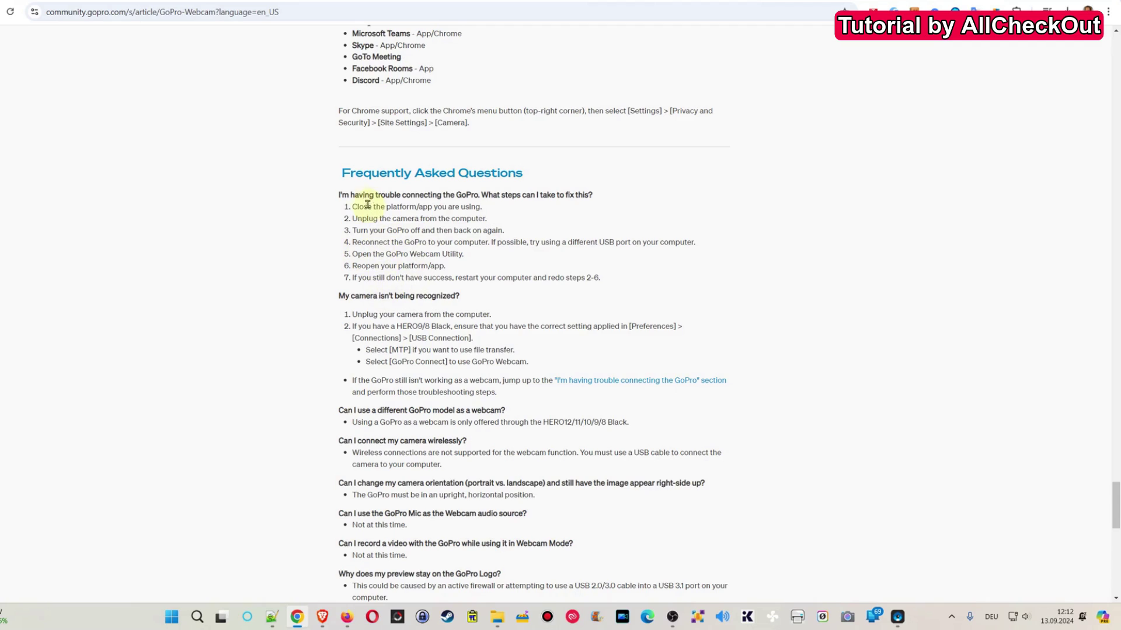
pyautogui.moveTo(337, 196); pyautogui.dragTo(613, 277)
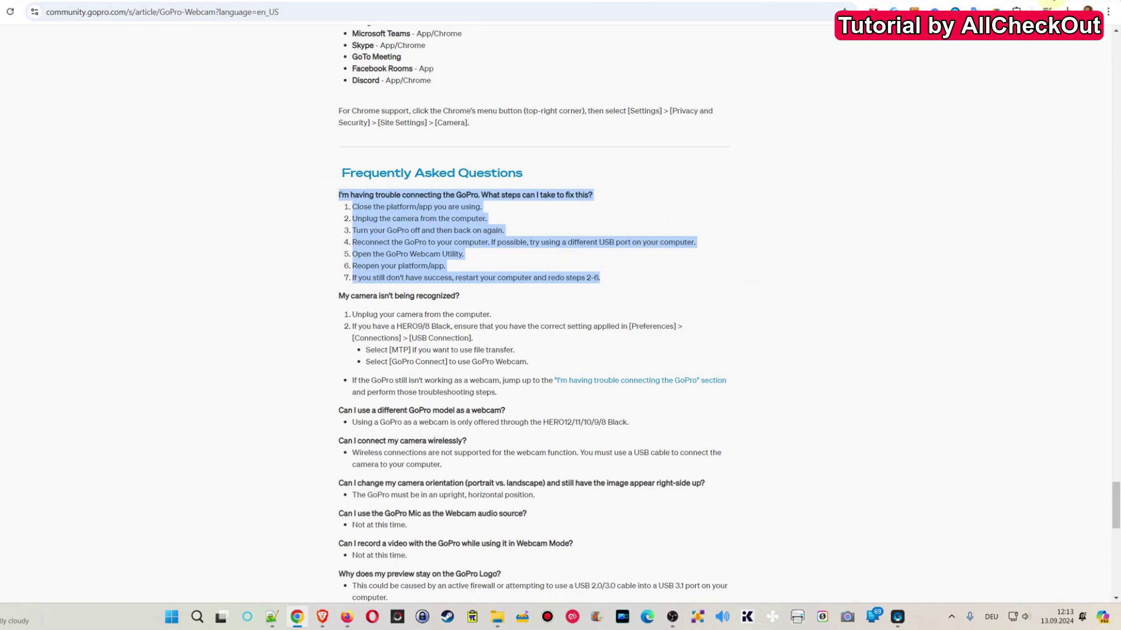
pyautogui.click(1054, 3)
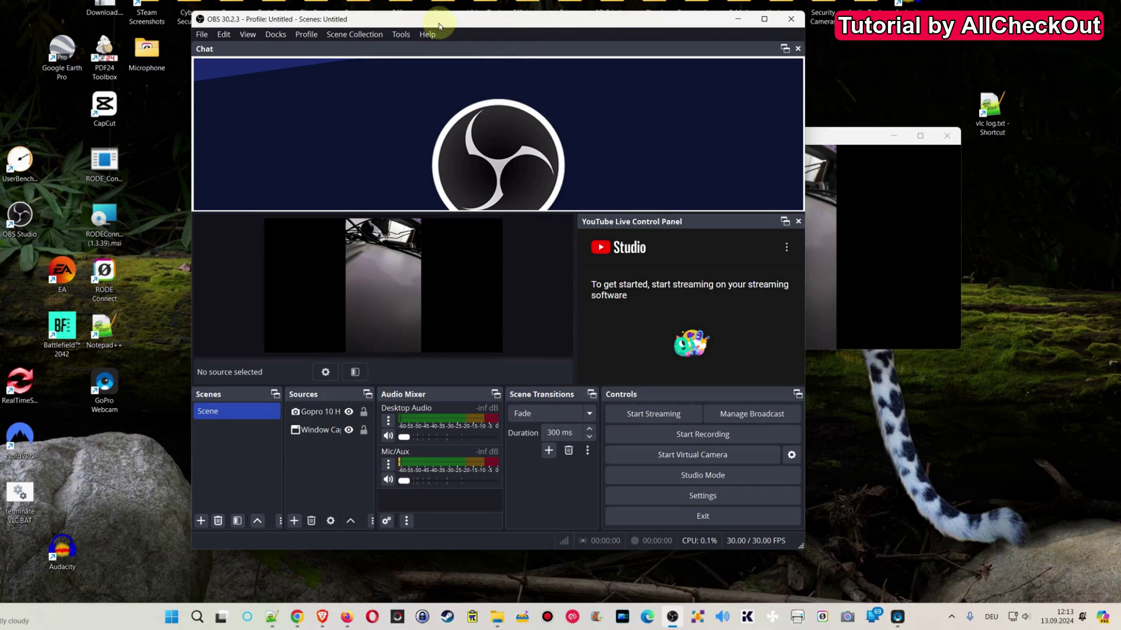
pyautogui.click(318, 411)
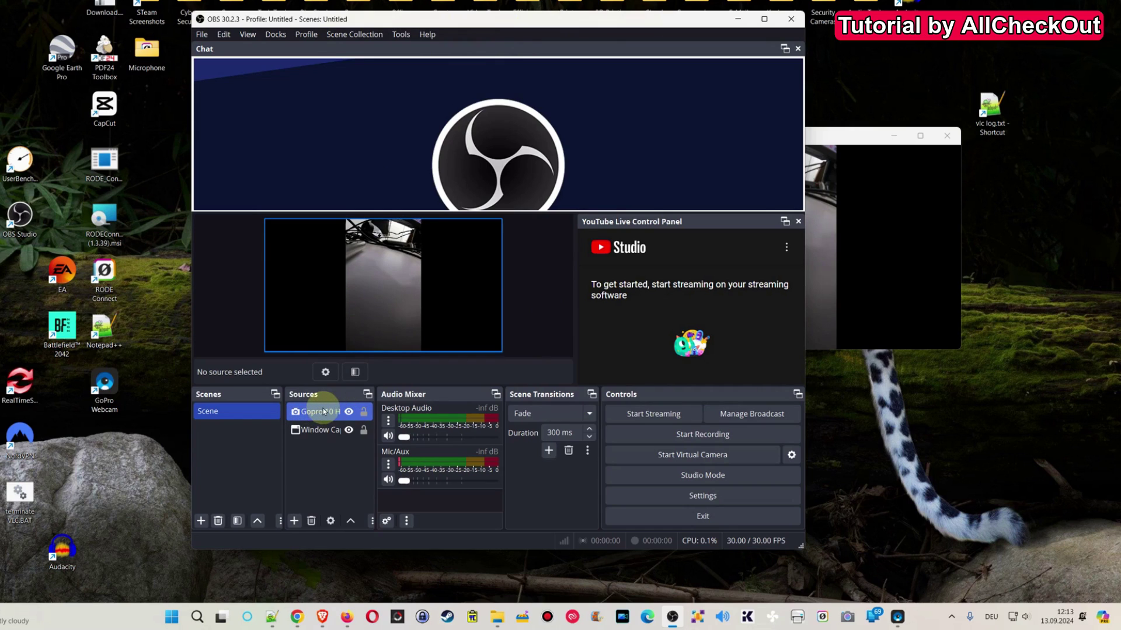
pyautogui.click(309, 430)
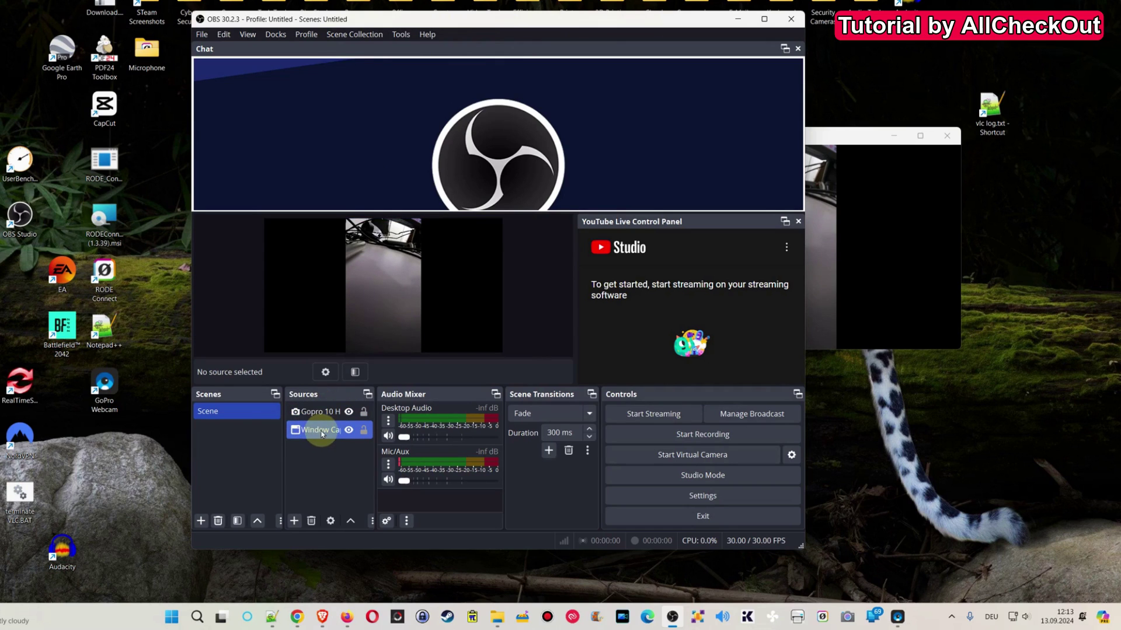
pyautogui.click(319, 490)
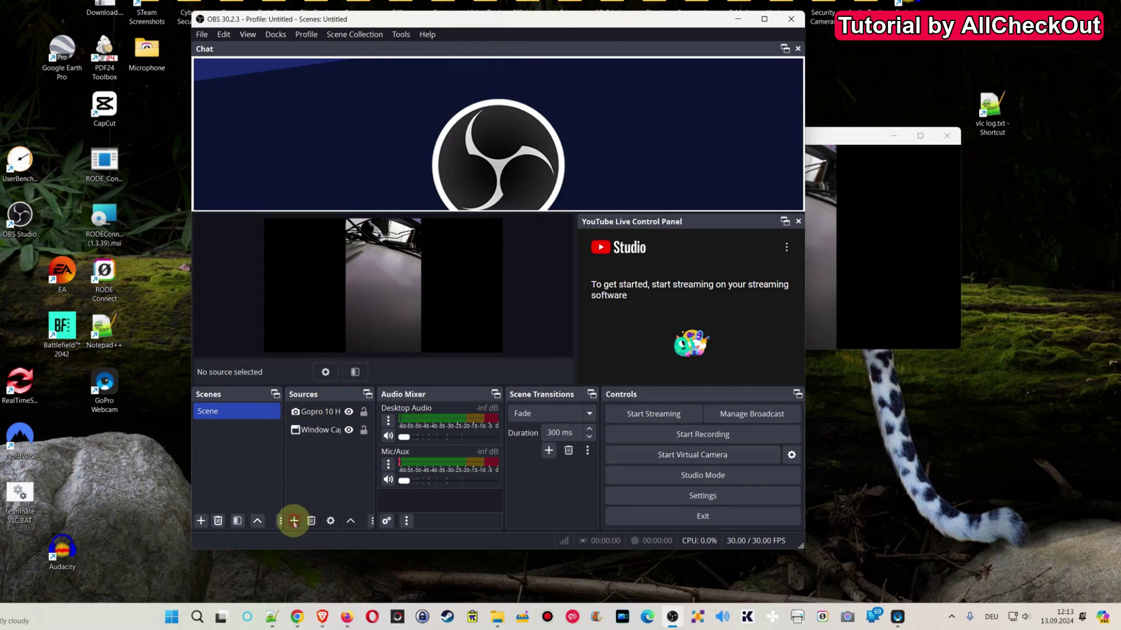
pyautogui.click(294, 521)
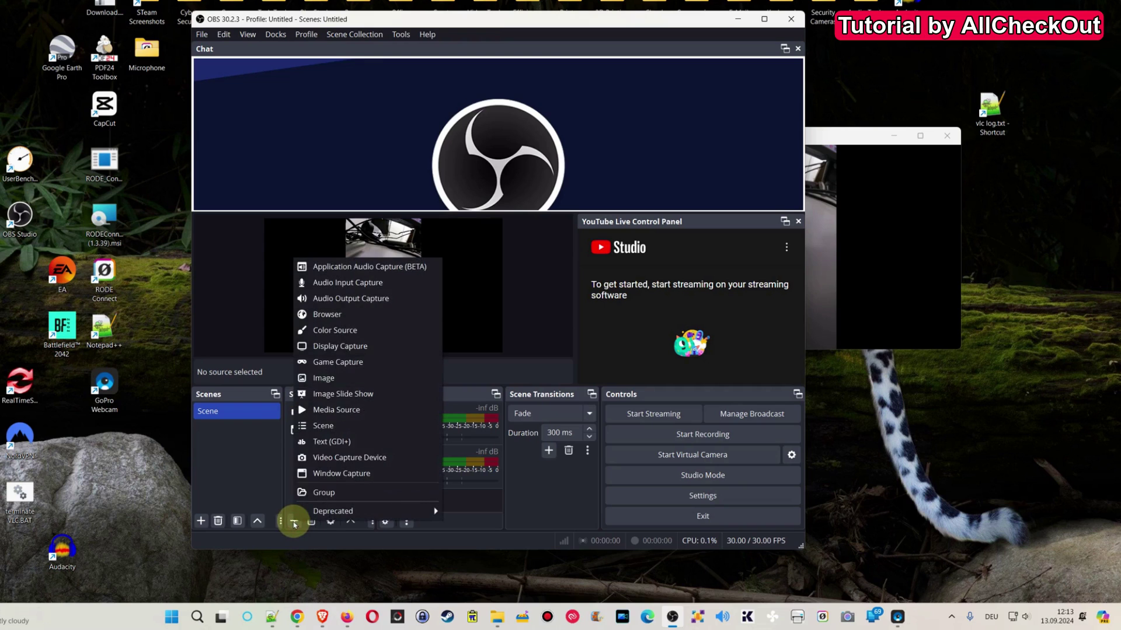
pyautogui.click(348, 457)
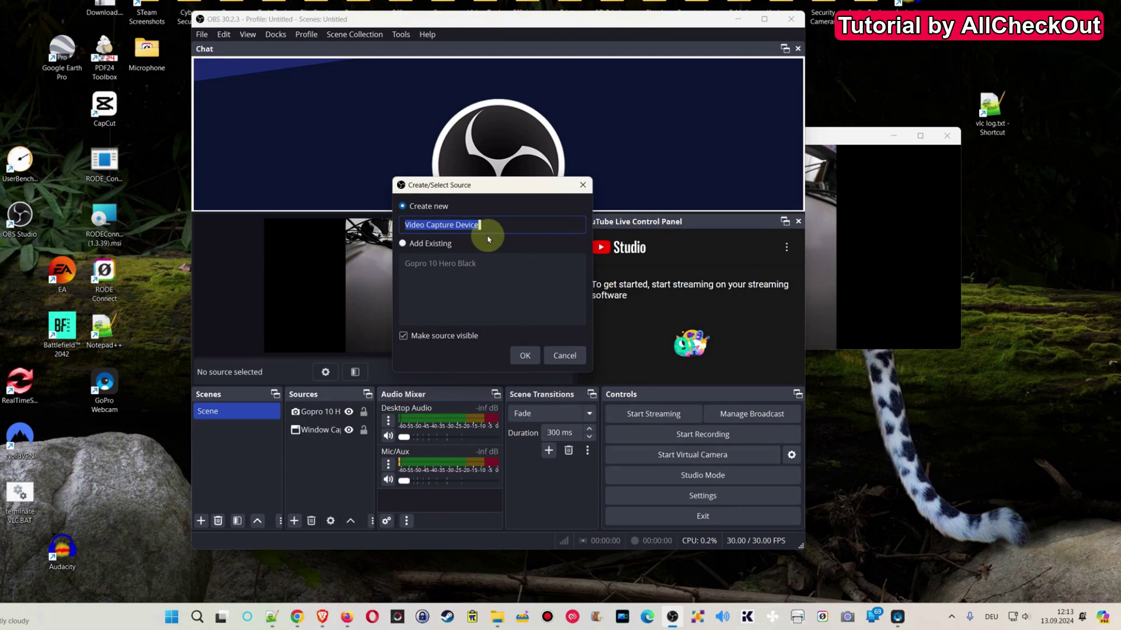
pyautogui.press('Escape')
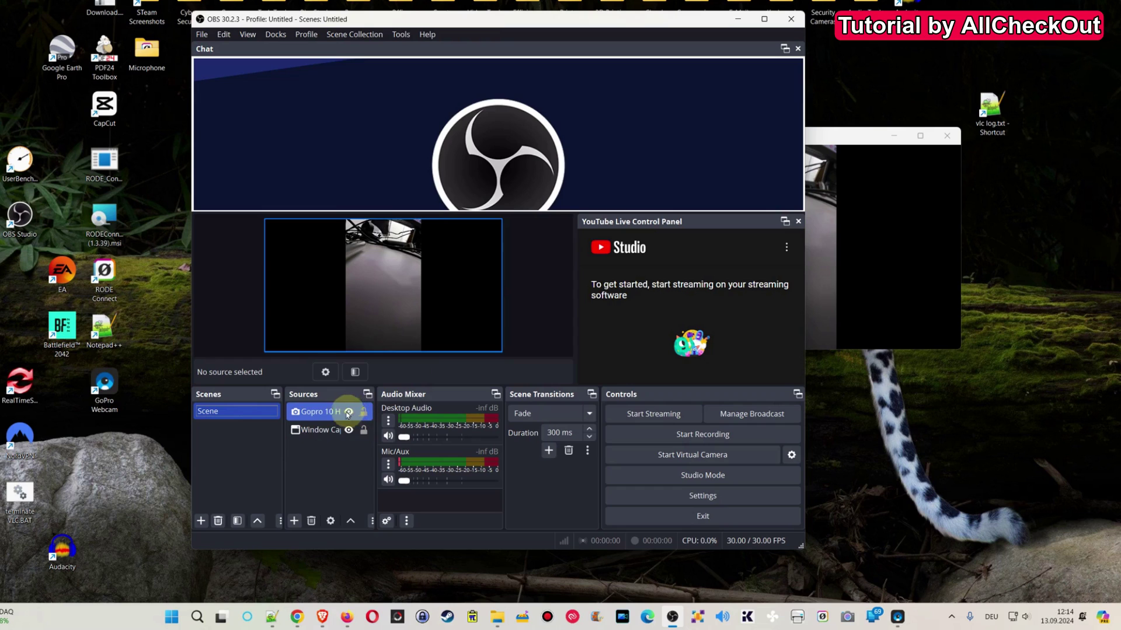
# Remove the old Gopro source from OBS, confirming with Yes
pyautogui.click(318, 413)
pyautogui.rightClick(319, 413)
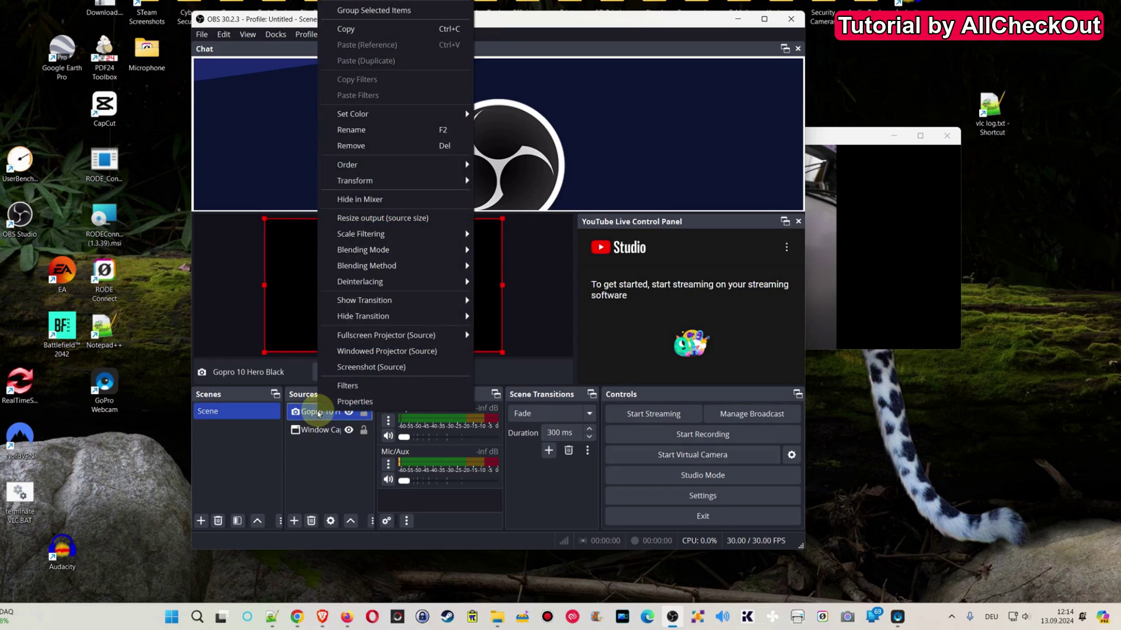
pyautogui.click(359, 146)
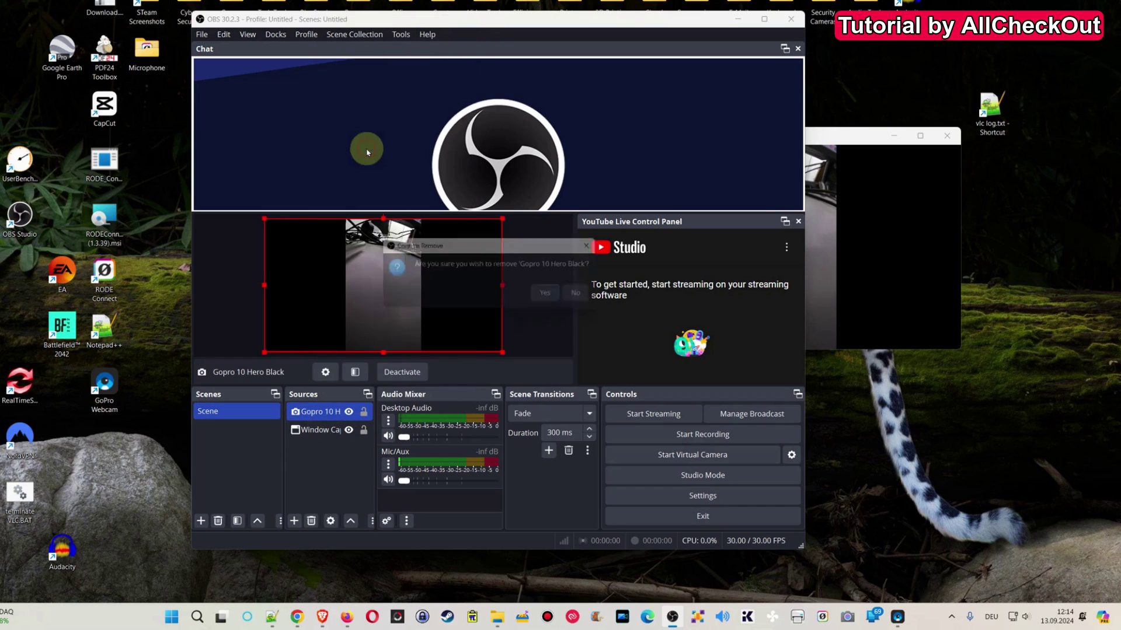
pyautogui.click(545, 296)
# Add a Video Capture Device source named GoPro 10 Hero Black
pyautogui.click(325, 415)
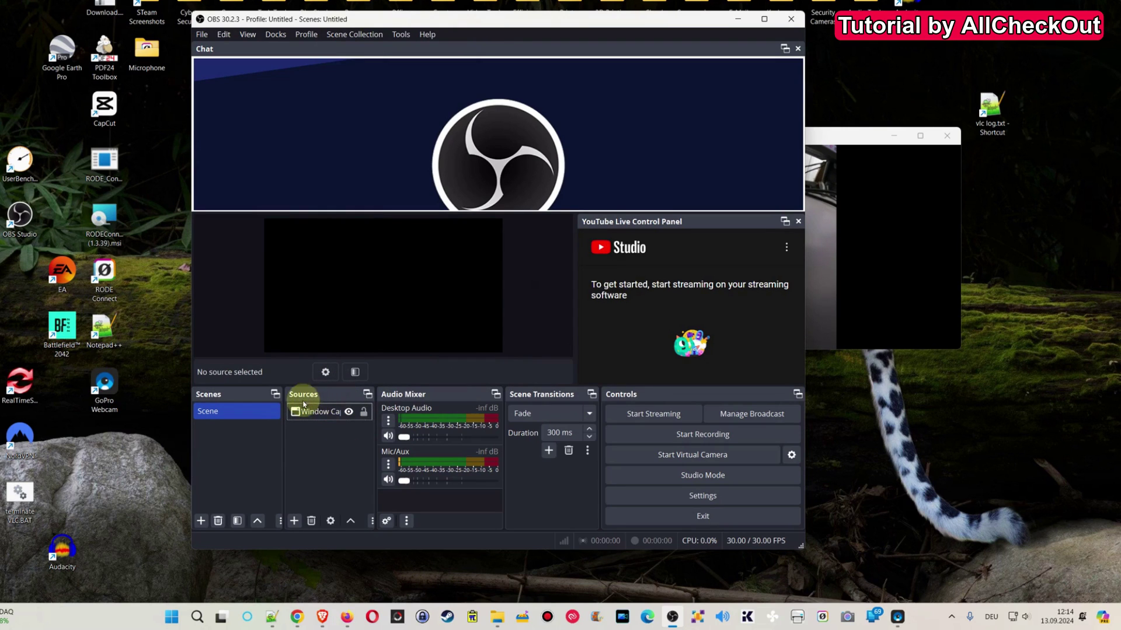
pyautogui.click(294, 519)
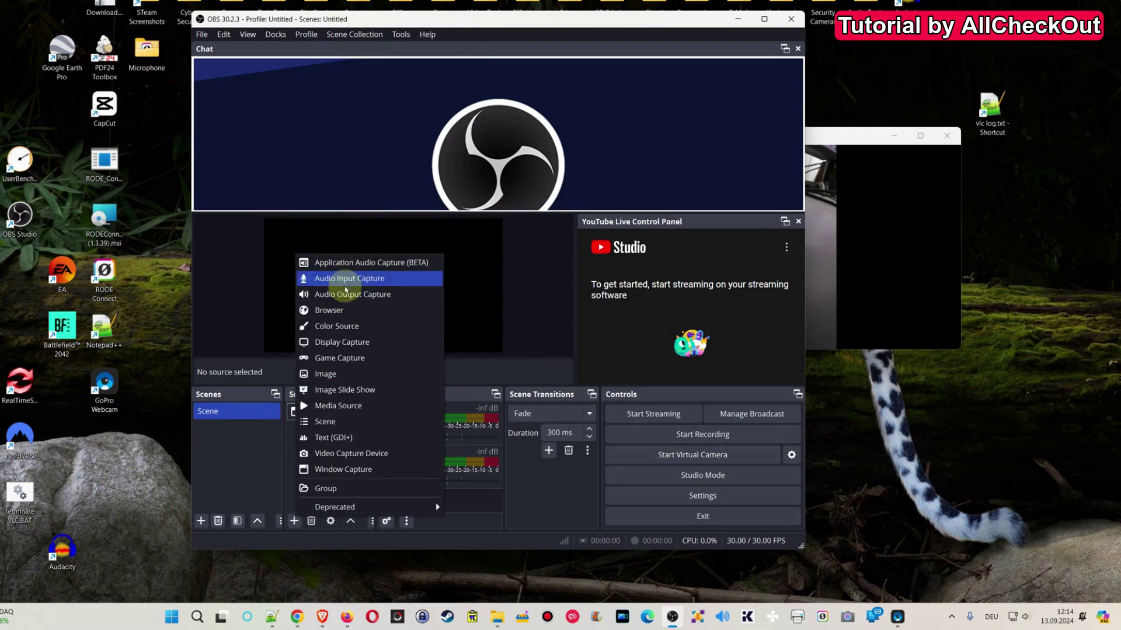
pyautogui.click(352, 454)
pyautogui.write('GoPro 10 Hero Black')
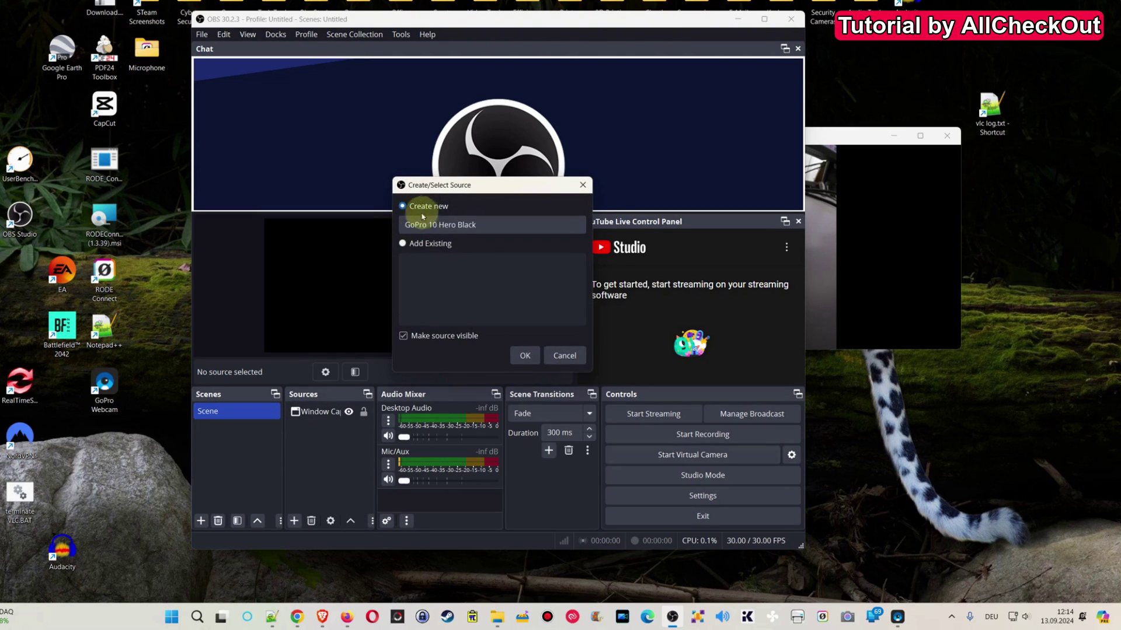
# Create the GoPro 10 Hero Black source and select GoPro Webcam as its capture device
pyautogui.click(526, 356)
pyautogui.click(425, 287)
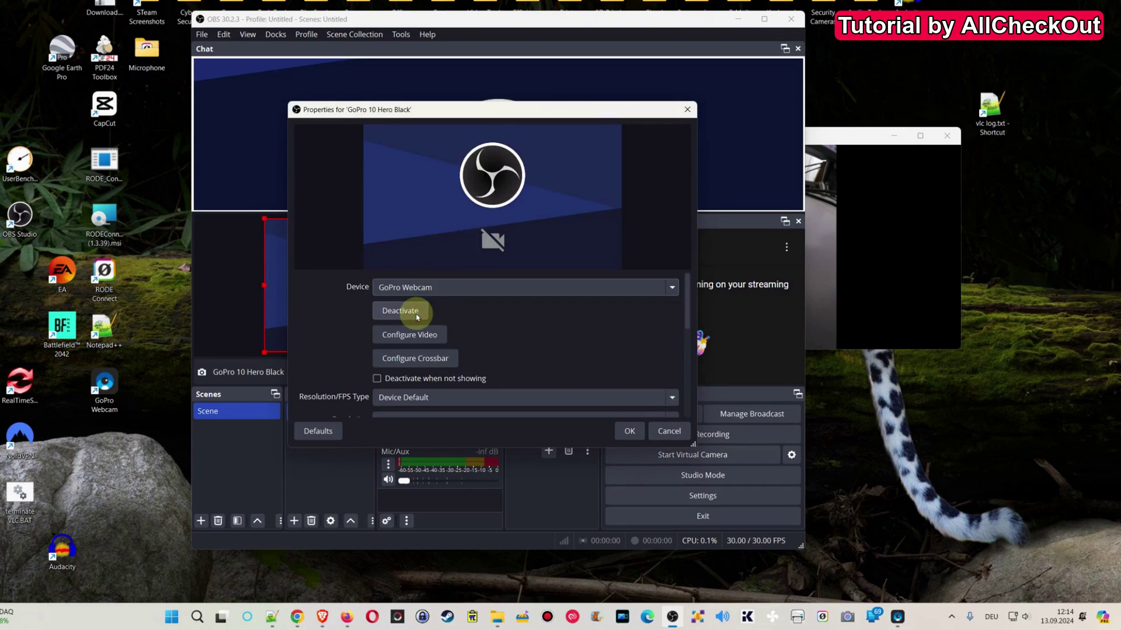
pyautogui.click(416, 314)
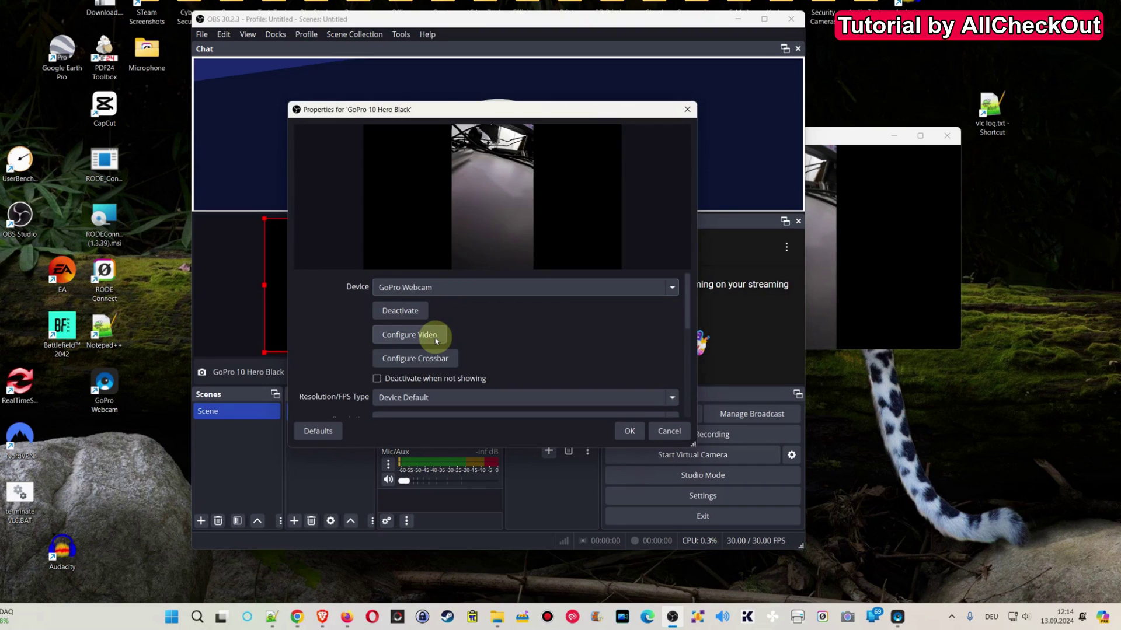
pyautogui.click(418, 340)
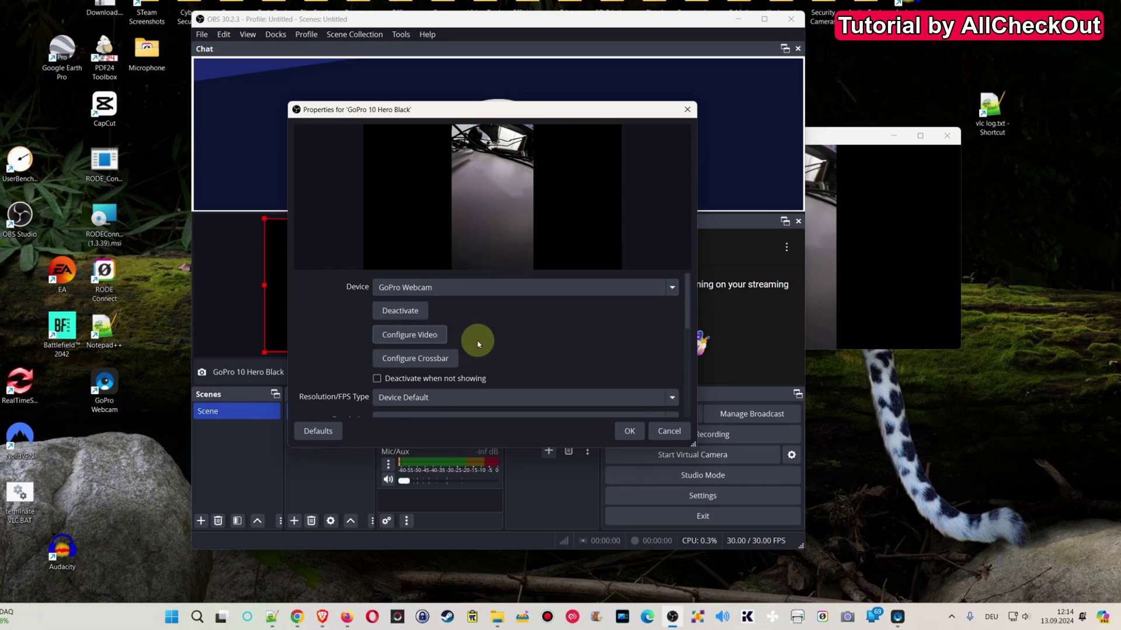
# Switch Resolution/FPS Type to Custom, then return it to Device Default
pyautogui.scroll(-2, 477, 345)
pyautogui.click(518, 330)
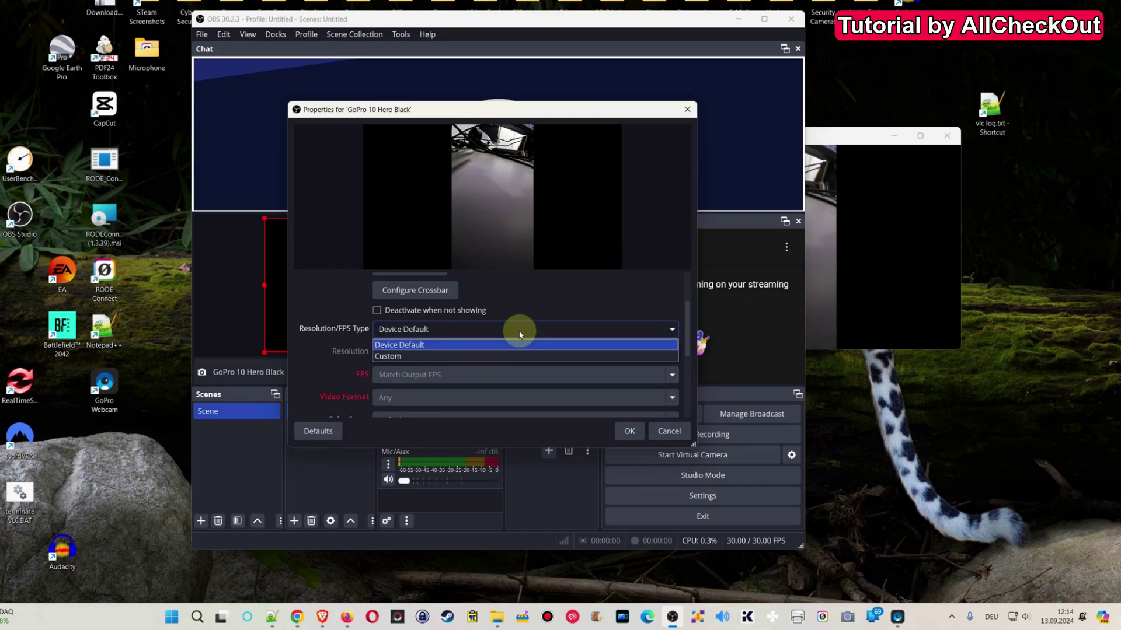
pyautogui.click(427, 357)
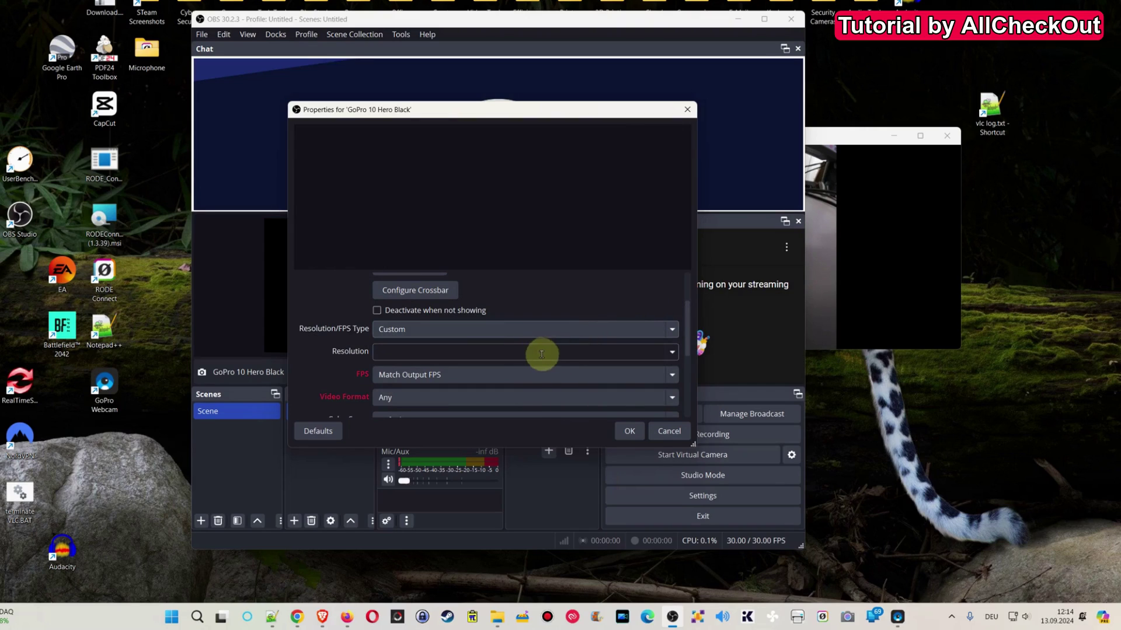
pyautogui.click(449, 333)
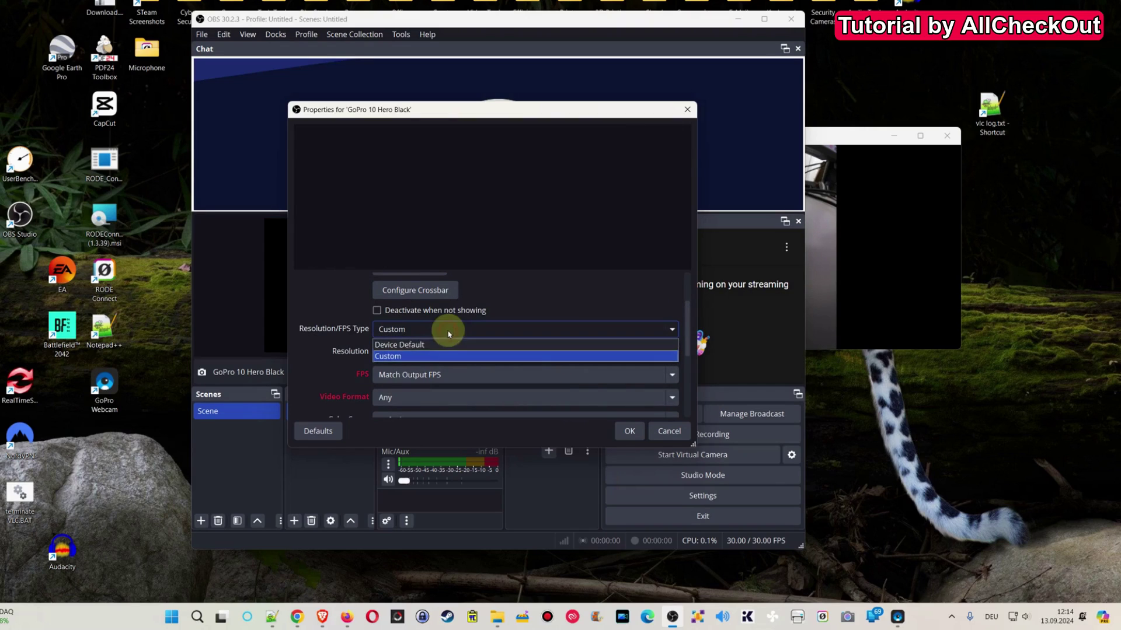
pyautogui.click(425, 344)
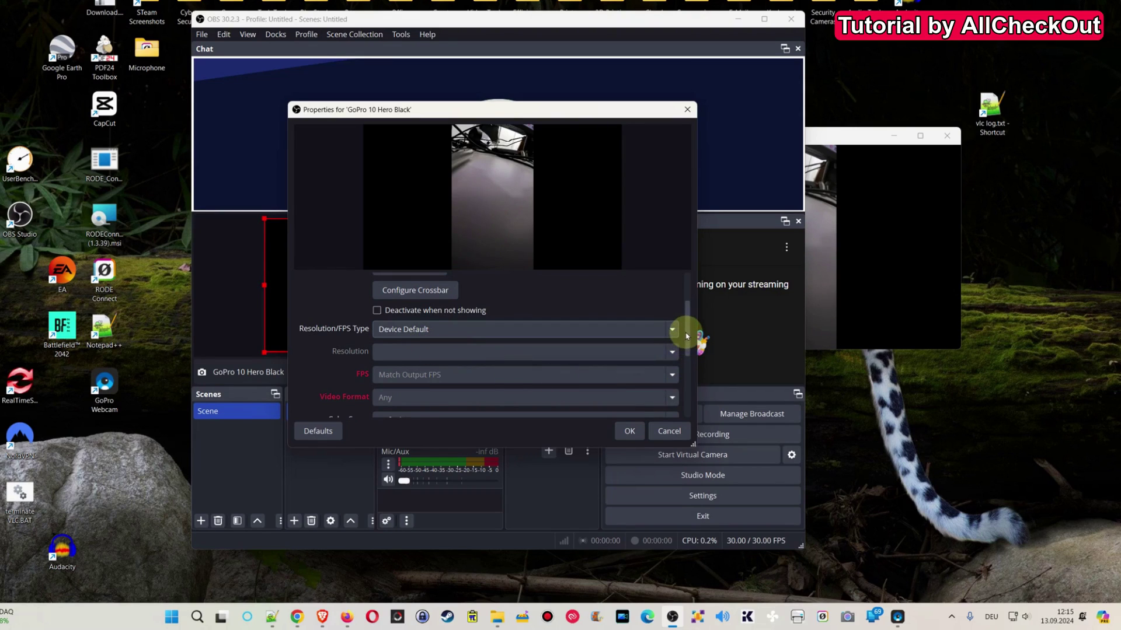
pyautogui.scroll(-1, 683, 332)
pyautogui.moveTo(687, 351); pyautogui.dragTo(688, 407)
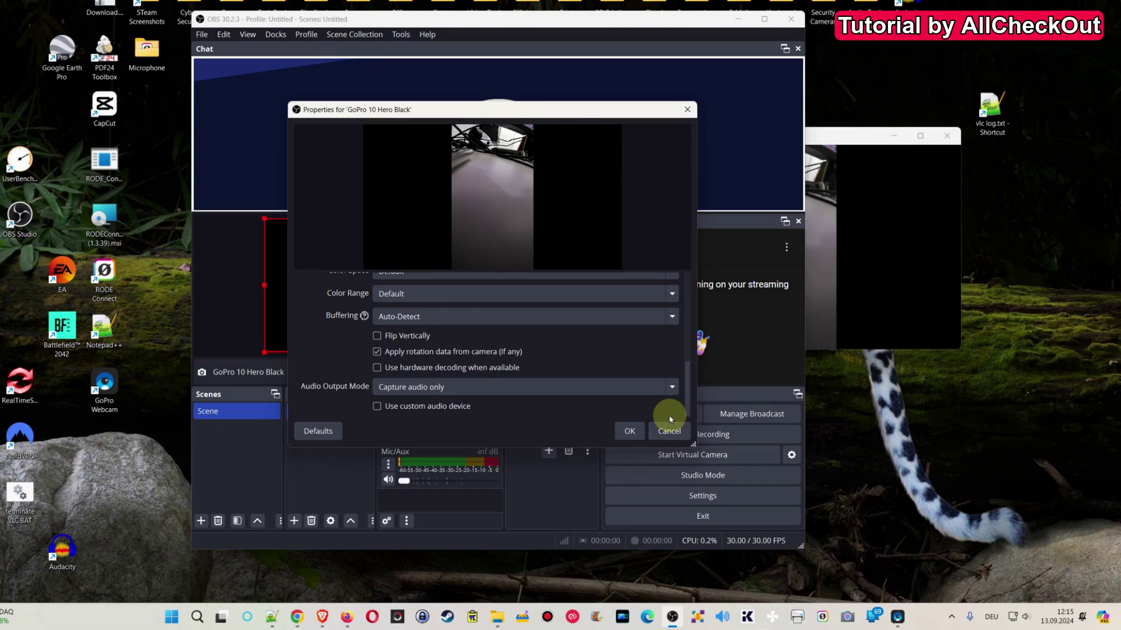
# Enable Use custom audio device with the BKD-11 Pro microphone and confirm the source properties
pyautogui.click(376, 406)
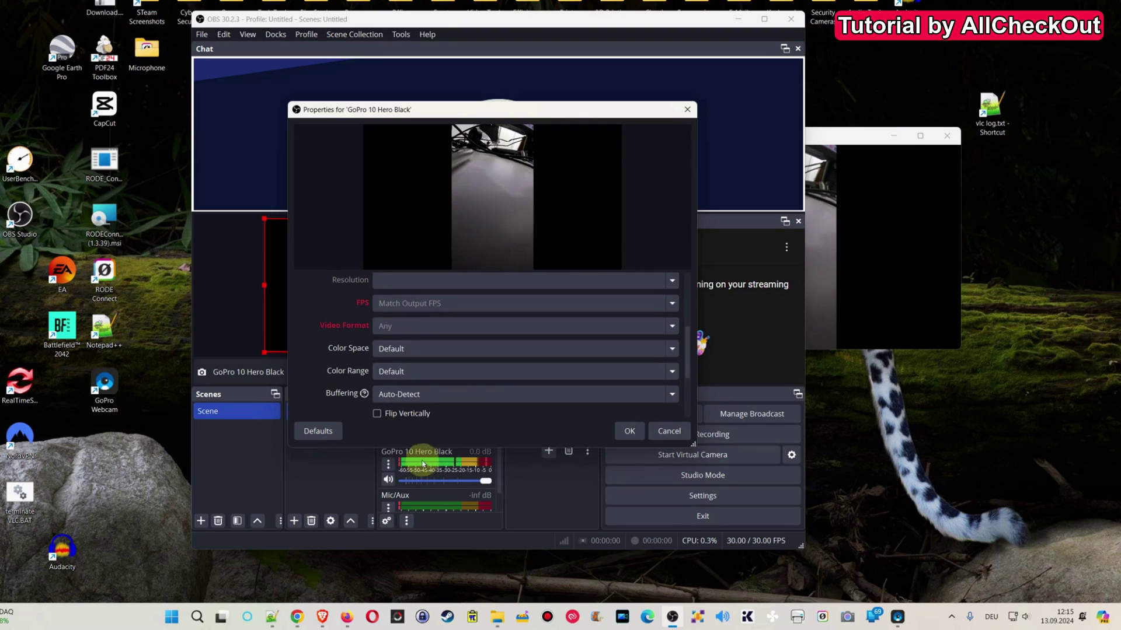
pyautogui.moveTo(688, 353); pyautogui.dragTo(690, 394)
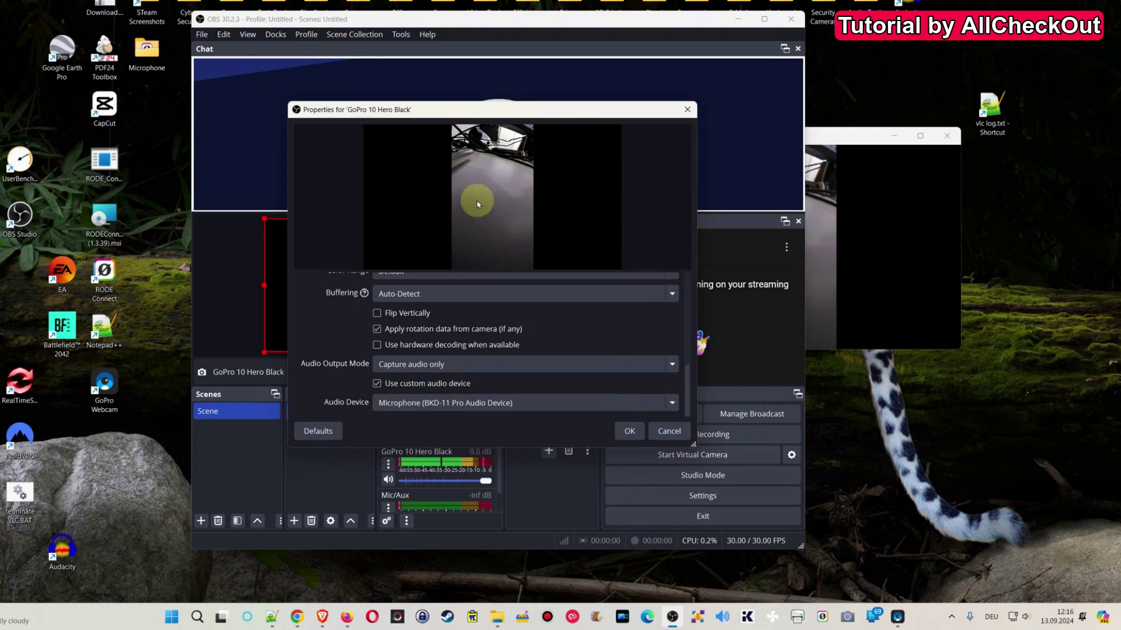
pyautogui.click(629, 430)
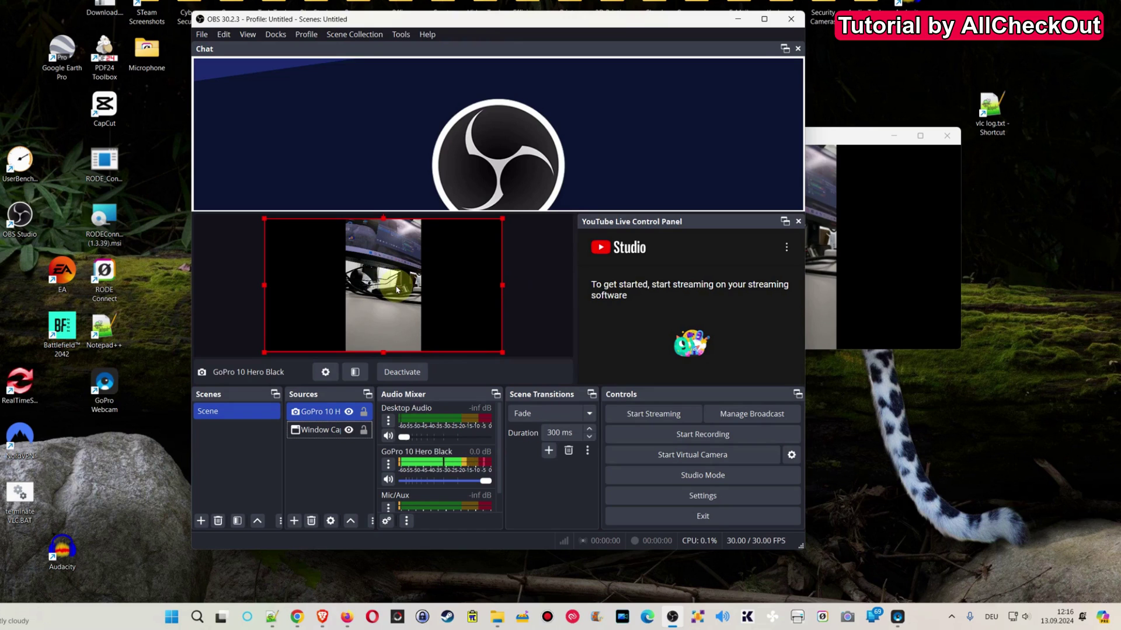
pyautogui.doubleClick(399, 320)
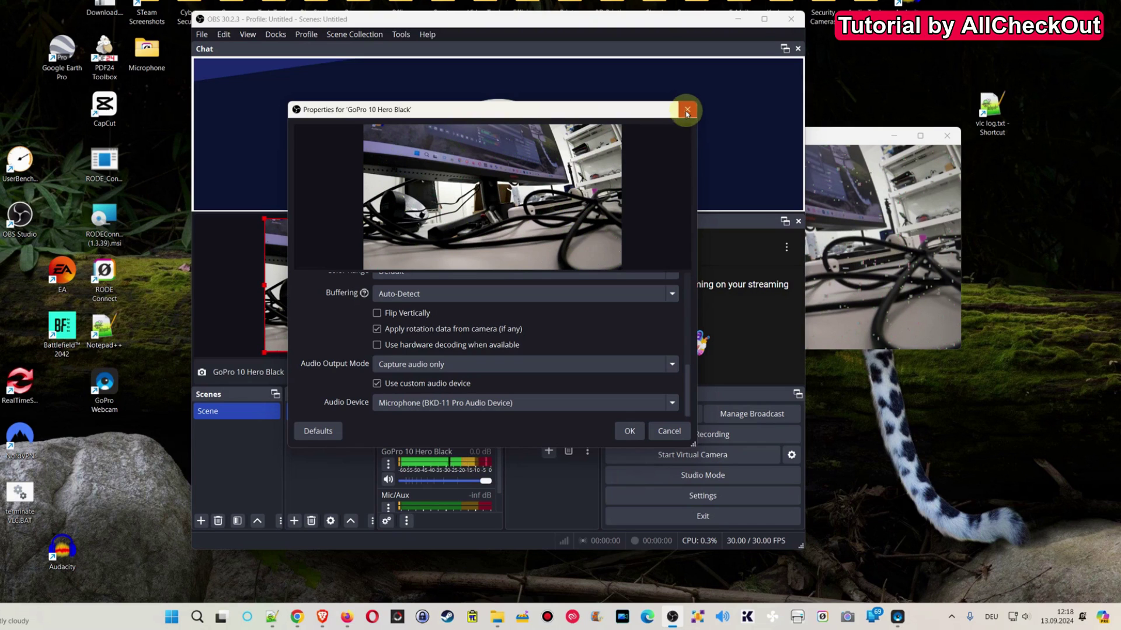
pyautogui.click(687, 111)
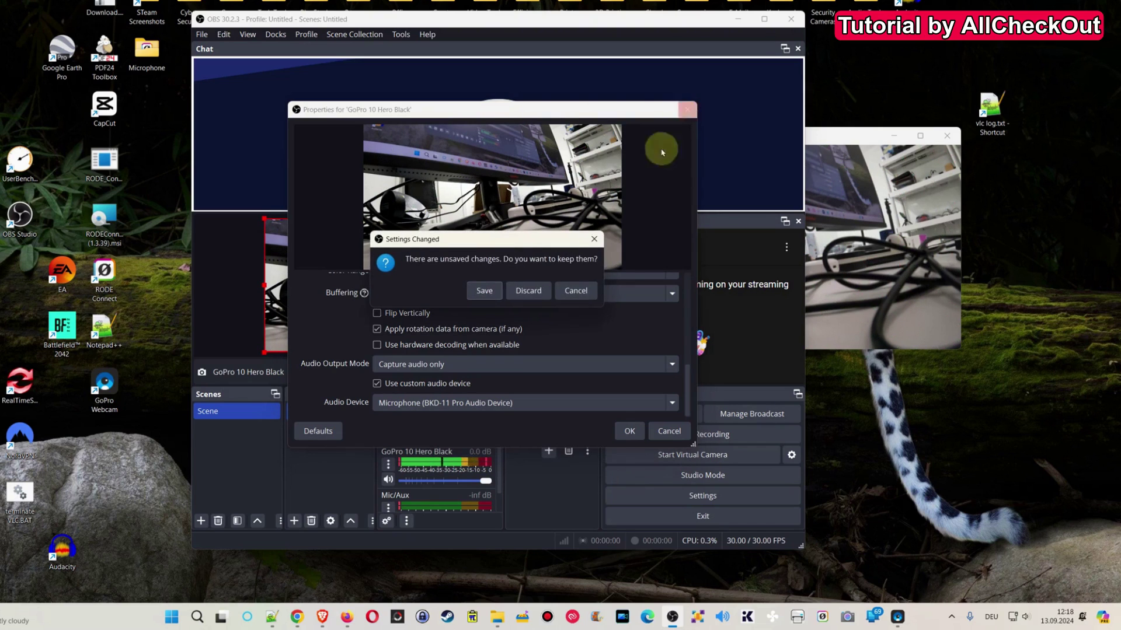
pyautogui.click(518, 303)
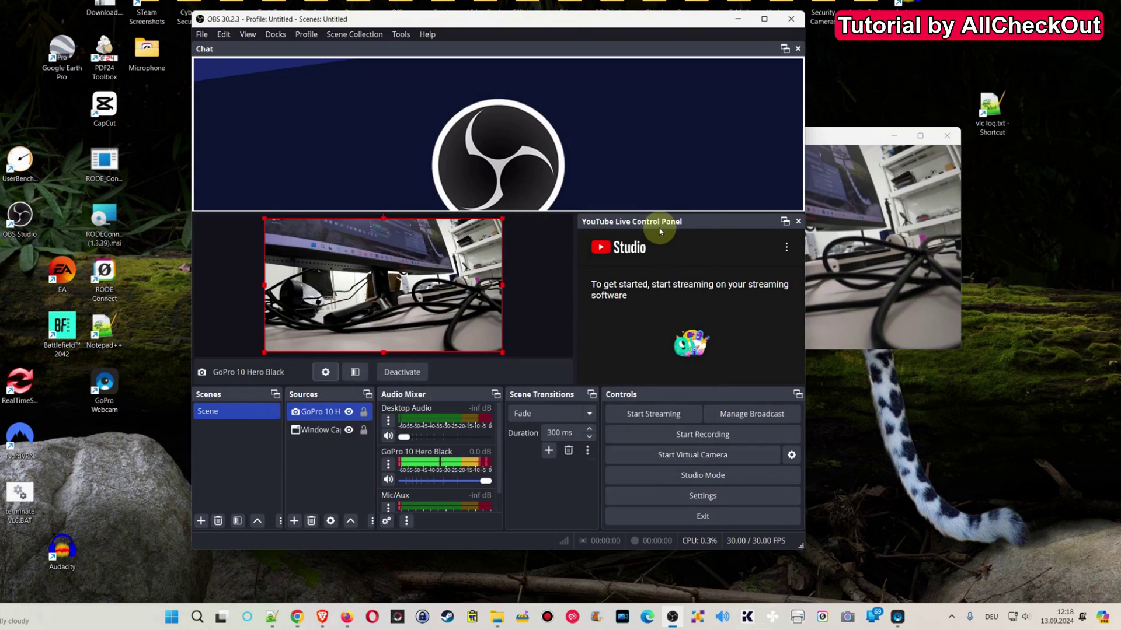